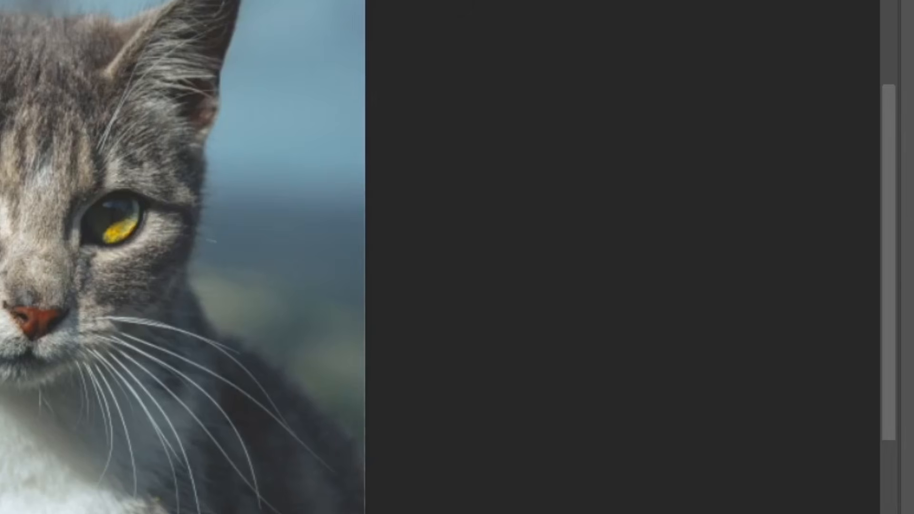
pyautogui.scroll(-10, 904, 81)
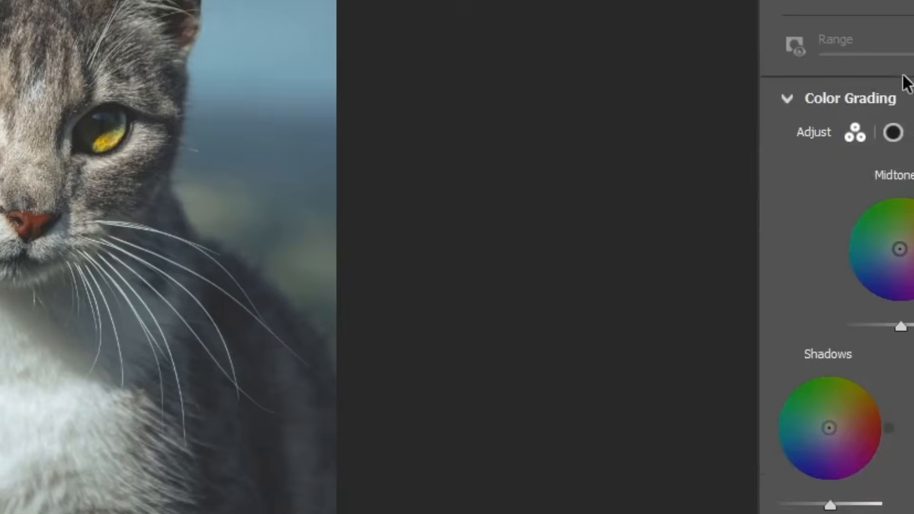
pyautogui.scroll(5, 881, 55)
pyautogui.scroll(5, 828, 96)
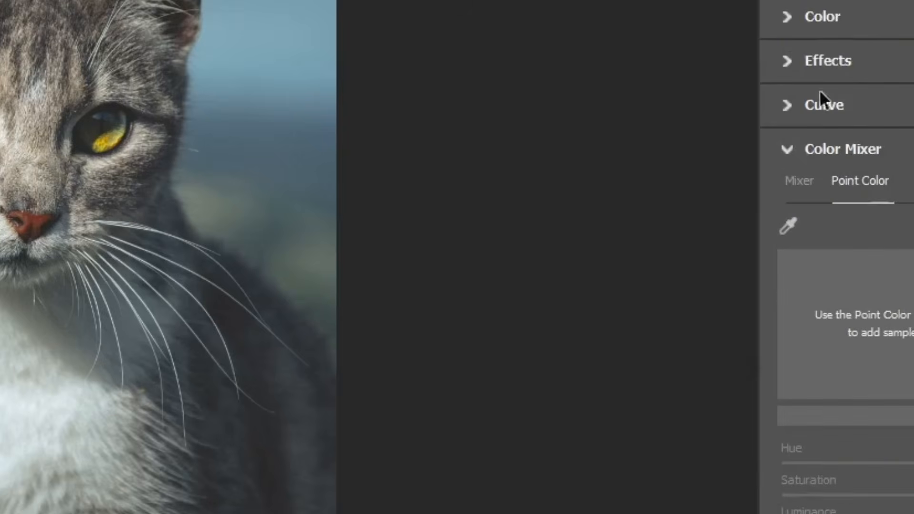
pyautogui.click(788, 150)
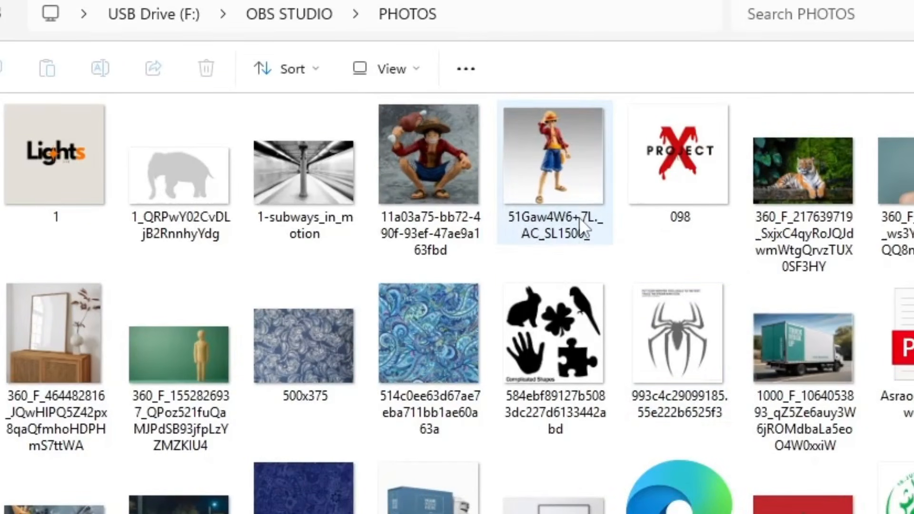
# - Browse the PHOTOS folder for the grey cat picture and check its file type and size
pyautogui.moveTo(675, 339)
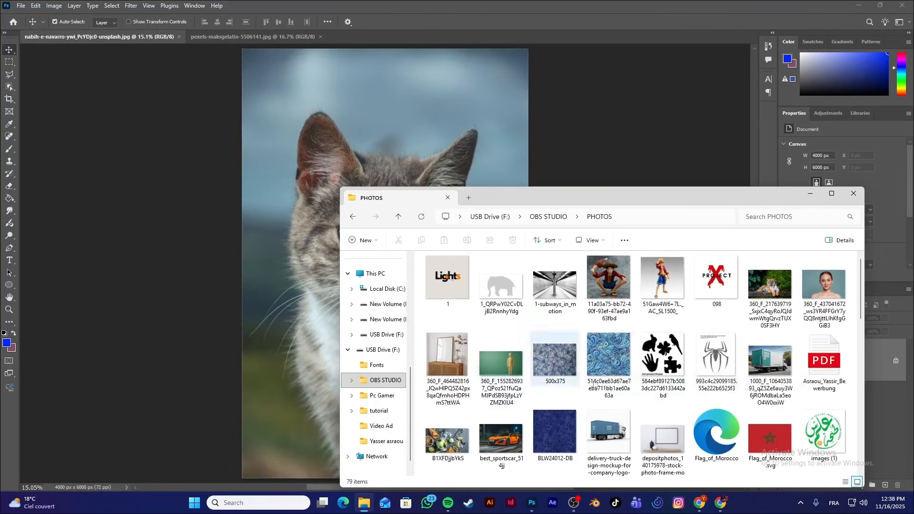
pyautogui.scroll(-10, 694, 356)
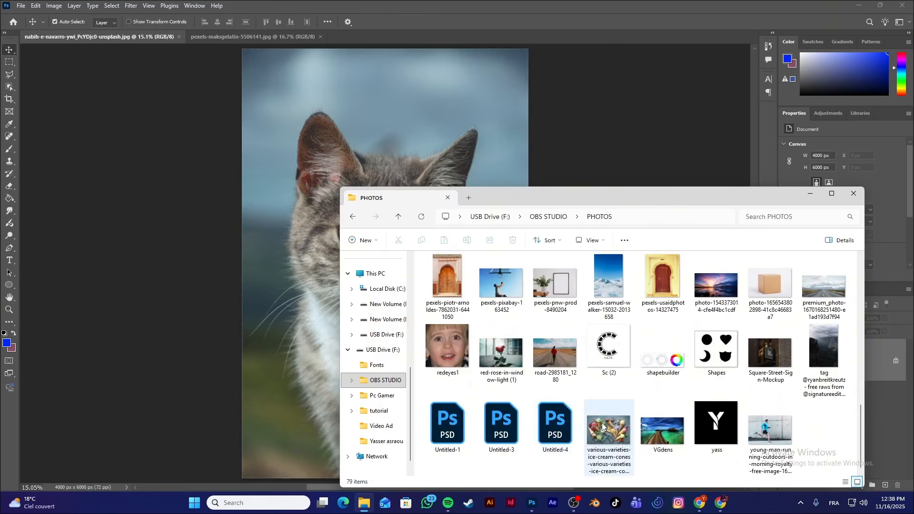
pyautogui.scroll(5, 648, 391)
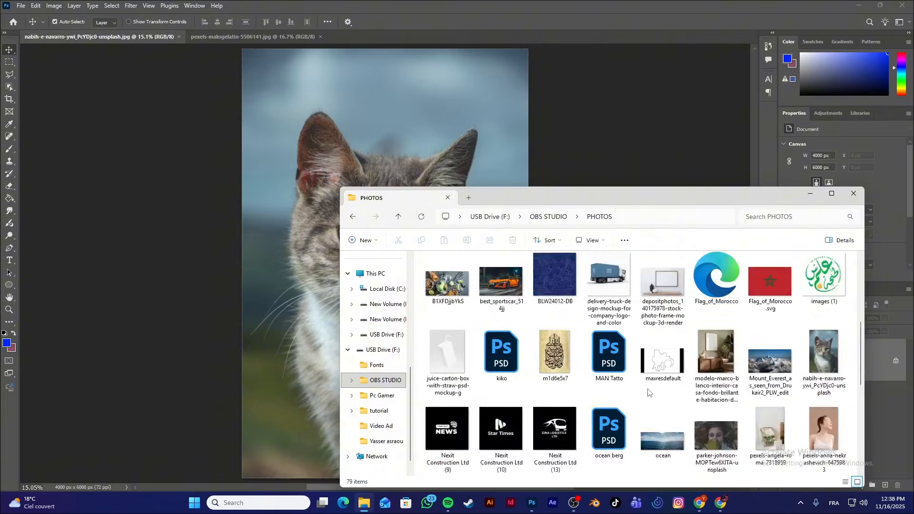
pyautogui.scroll(3, 648, 391)
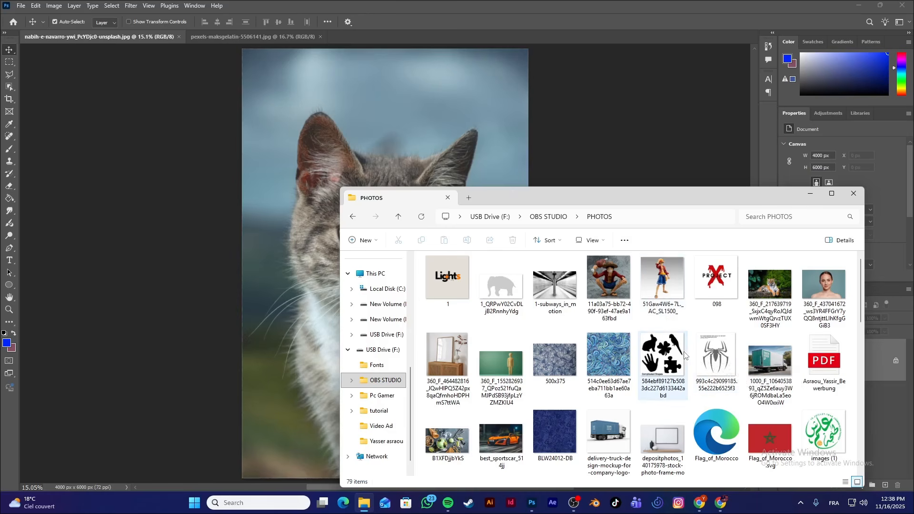
pyautogui.scroll(-10, 685, 355)
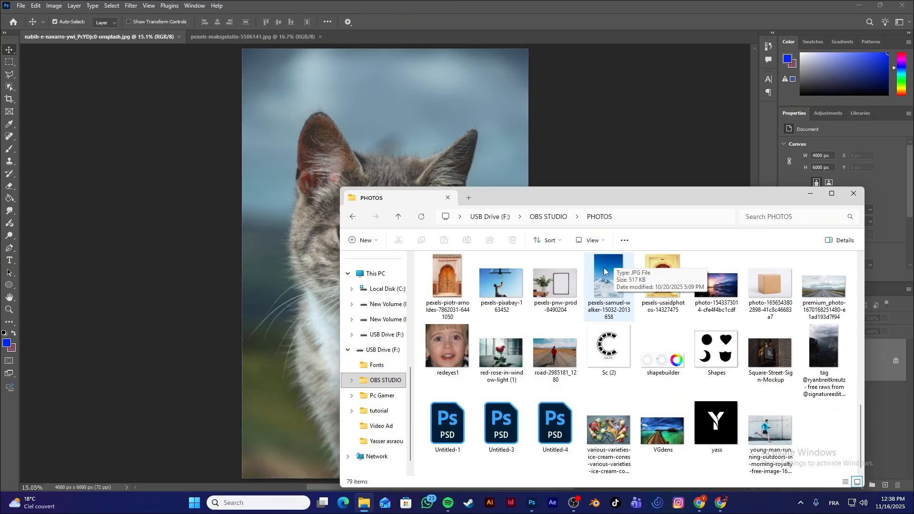
pyautogui.scroll(3, 605, 272)
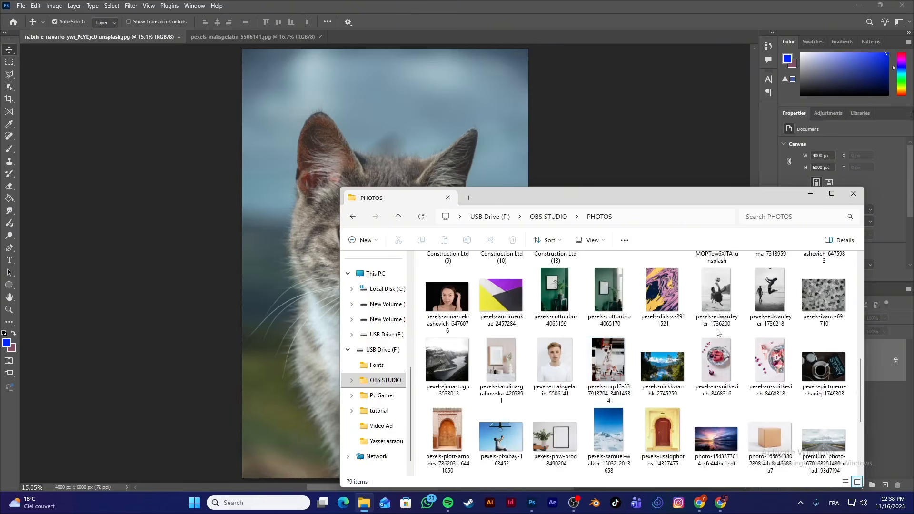
pyautogui.scroll(4, 718, 333)
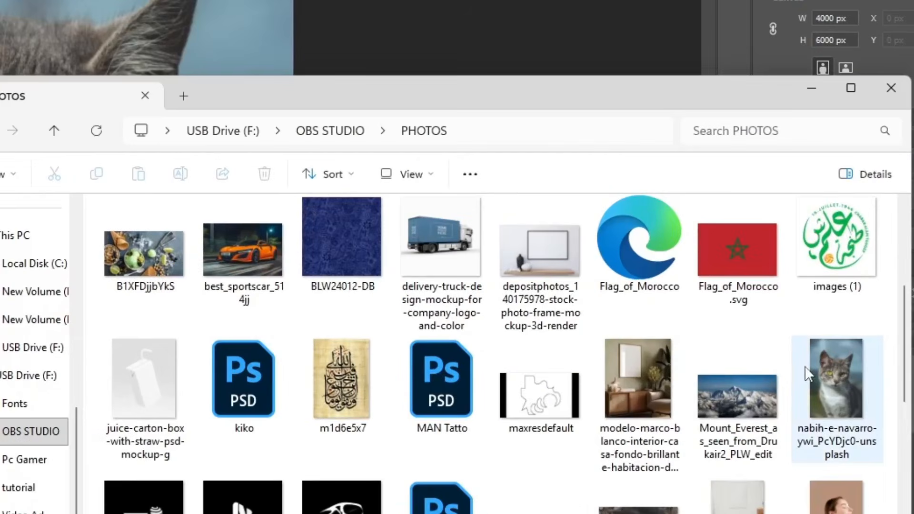
pyautogui.moveTo(807, 373)
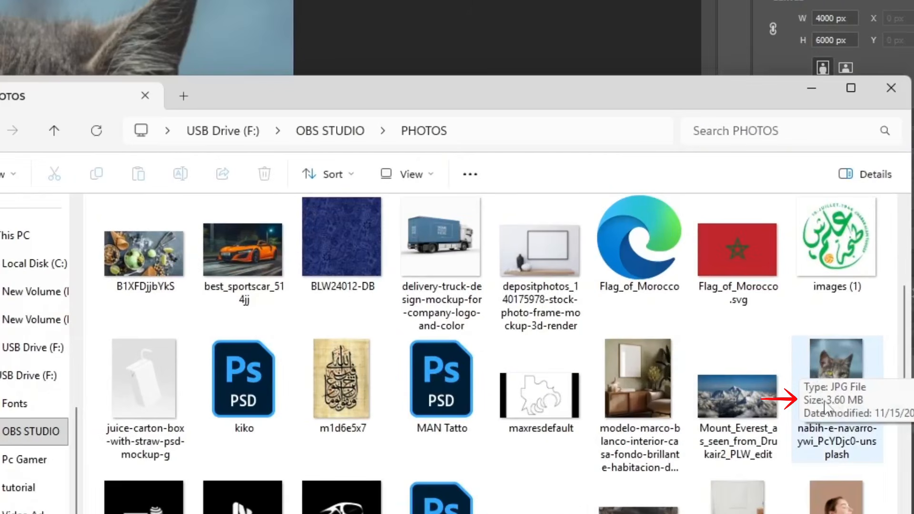
# - Put the file window away and inspect the cat's eyes up close in the open Photoshop document
pyautogui.click(811, 89)
pyautogui.scroll(5, 302, 258)
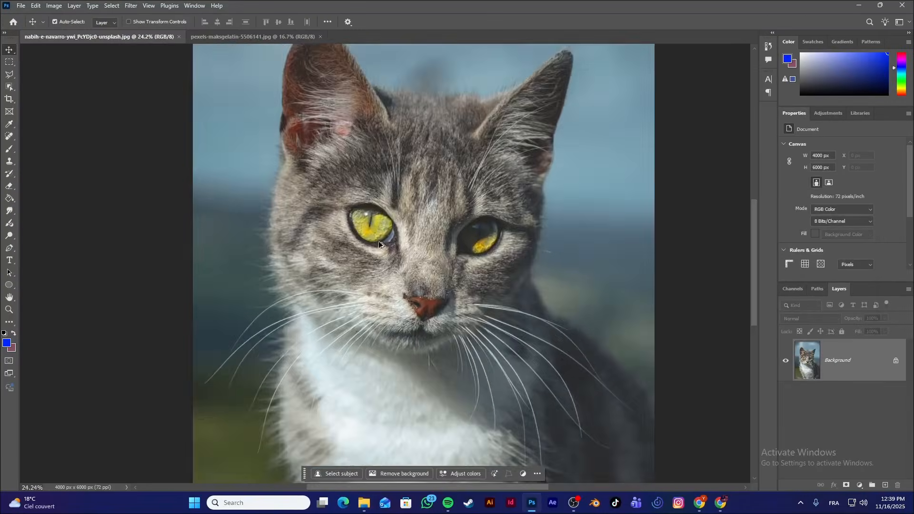
pyautogui.scroll(6, 387, 233)
pyautogui.scroll(-5, 386, 233)
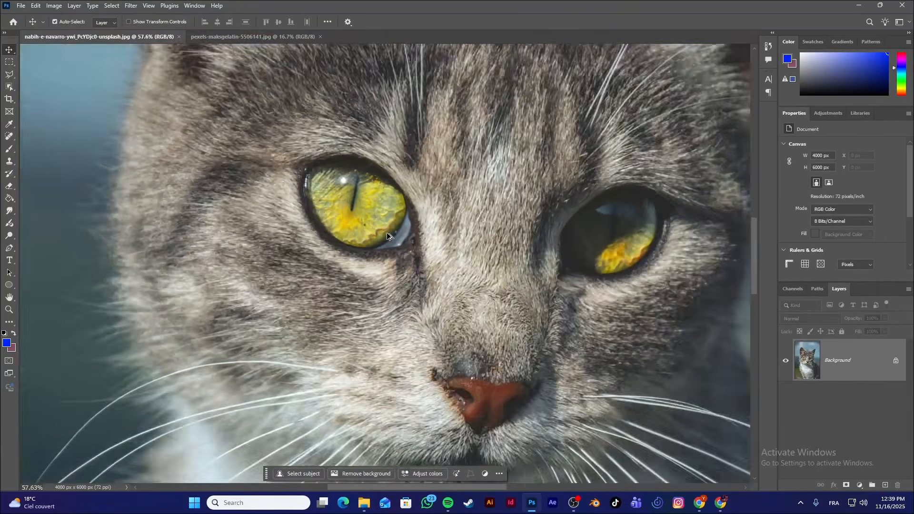
pyautogui.scroll(-2, 389, 236)
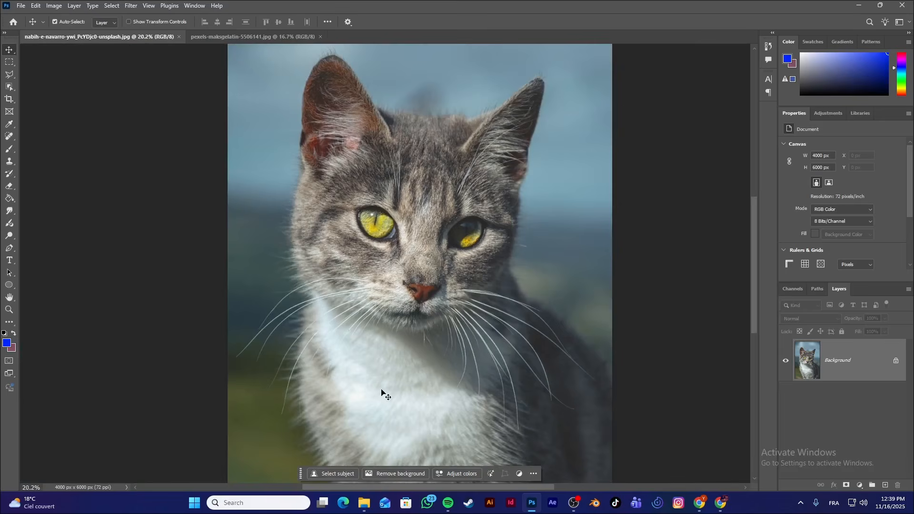
# - Bring the raw cliff landscape DSC06780.dng from the PHOTOS folder into the Photoshop document to open it in Camera Raw
pyautogui.click(365, 503)
pyautogui.scroll(-5, 609, 352)
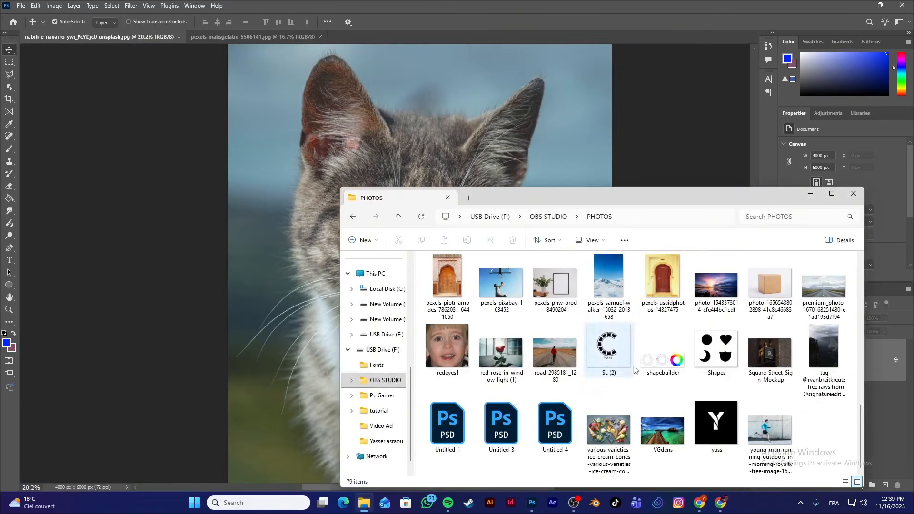
pyautogui.click(821, 361)
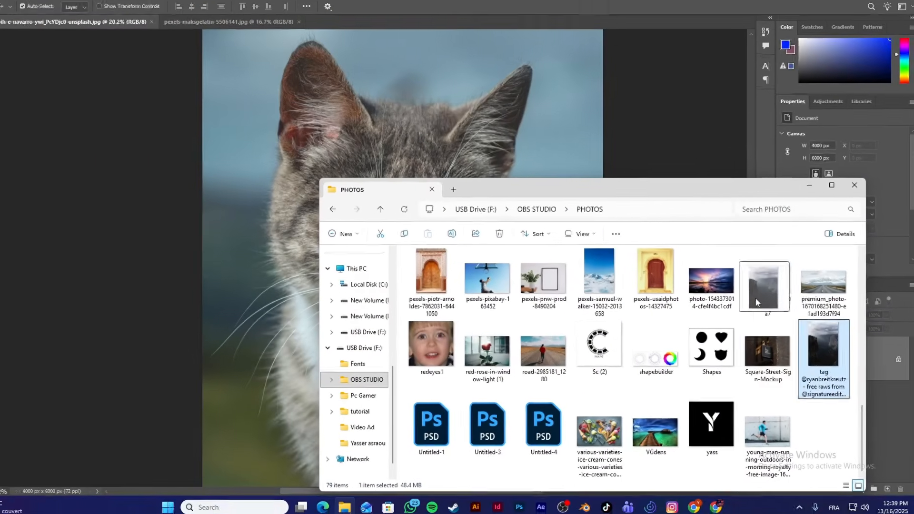
pyautogui.moveTo(810, 310); pyautogui.dragTo(479, 152)
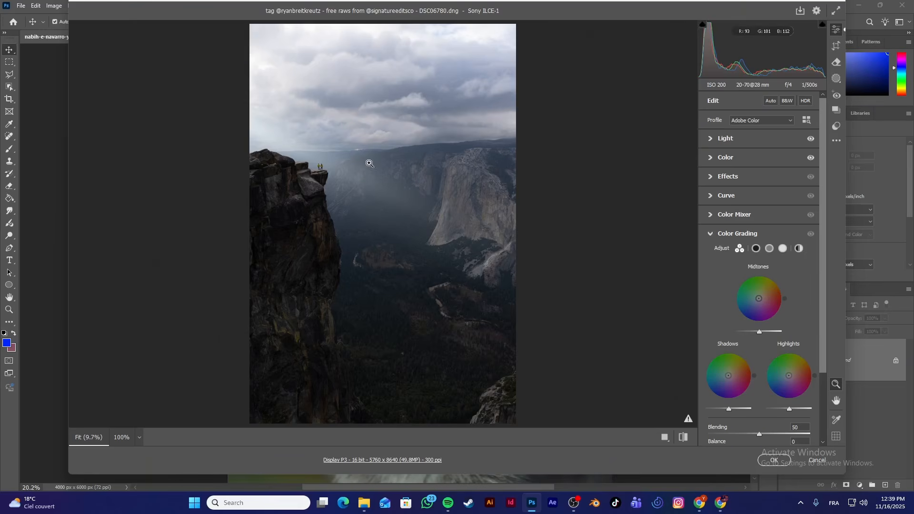
# - Examine the raw photo's detail up close, around the couple on the cliff and in the dark forest below
pyautogui.moveTo(320, 175); pyautogui.dragTo(310, 198)
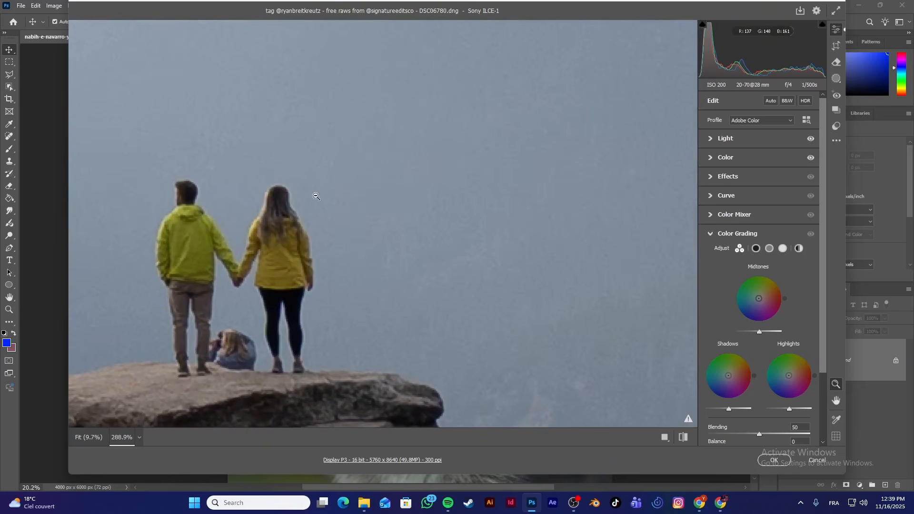
pyautogui.moveTo(405, 159); pyautogui.dragTo(270, 172)
pyautogui.moveTo(403, 126); pyautogui.dragTo(360, 154)
pyautogui.click(448, 129)
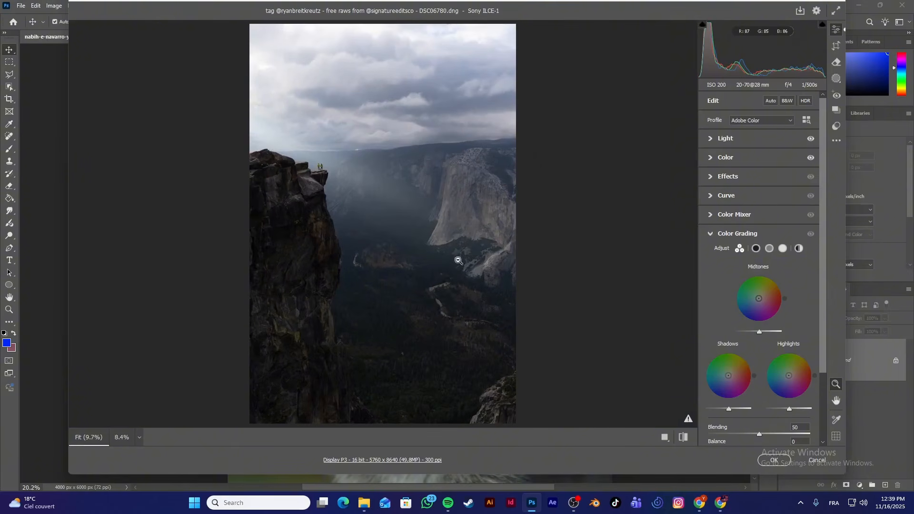
pyautogui.moveTo(406, 357); pyautogui.dragTo(360, 167)
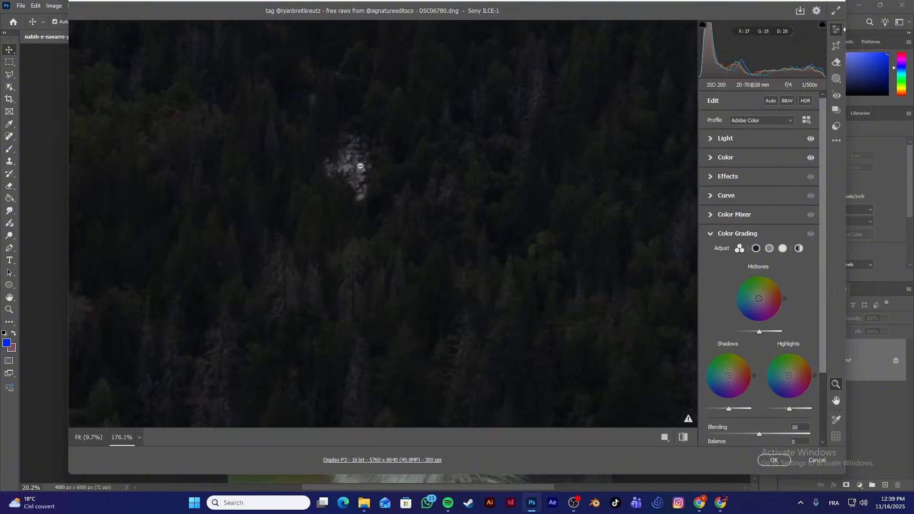
pyautogui.scroll(-10, 458, 165)
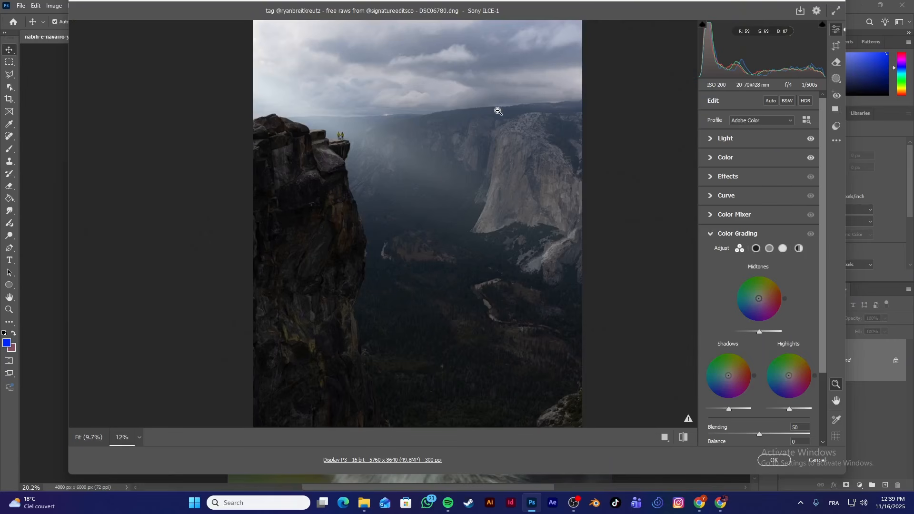
# - Try the Adobe Landscape, Adobe Vivid and Adobe Portrait profiles on the raw photo, and dismiss Camera Raw without keeping the changes
pyautogui.click(712, 141)
pyautogui.click(714, 141)
pyautogui.click(753, 120)
pyautogui.click(751, 140)
pyautogui.click(751, 122)
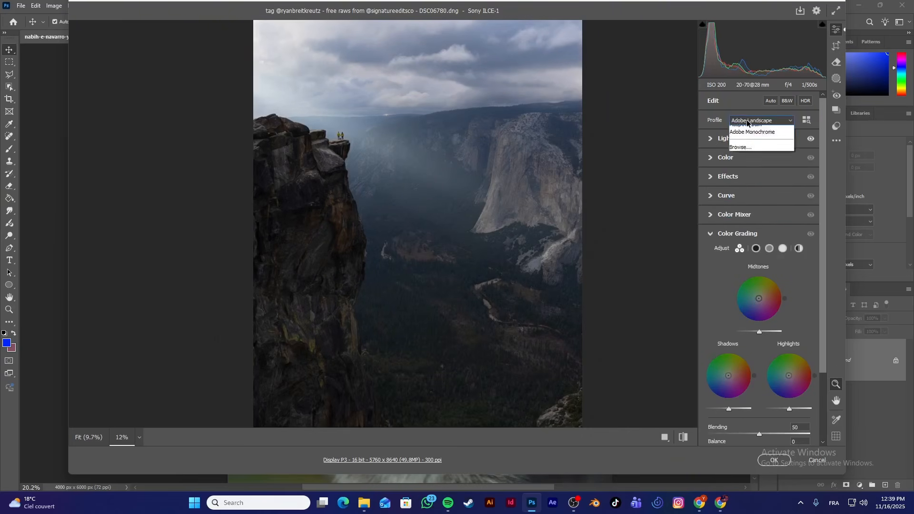
pyautogui.click(750, 158)
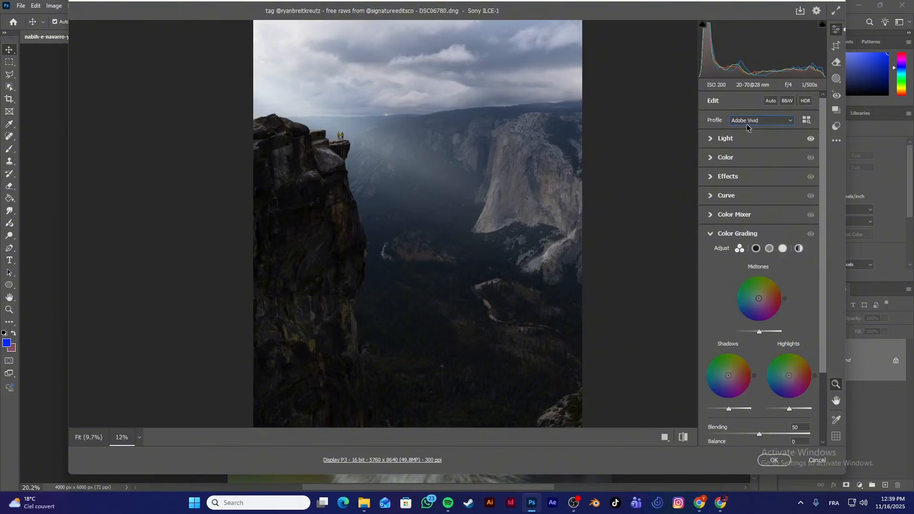
pyautogui.click(747, 125)
pyautogui.click(759, 175)
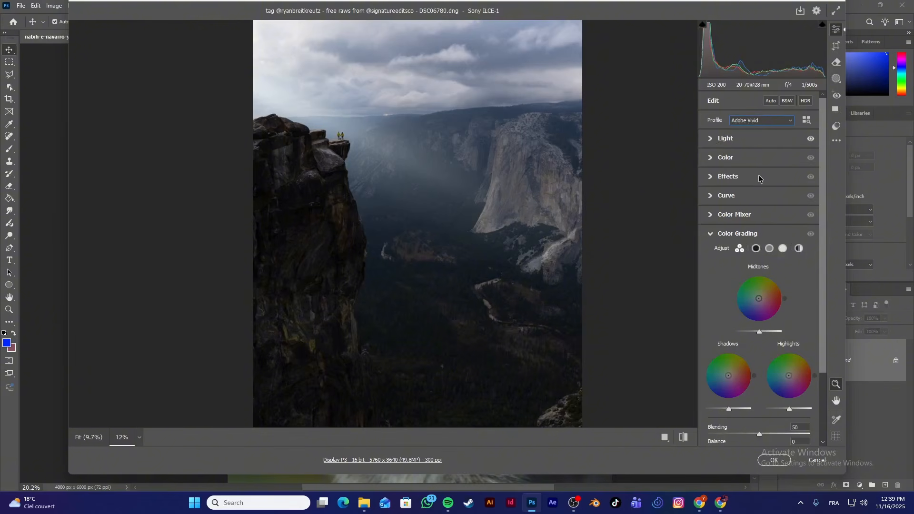
pyautogui.click(751, 123)
pyautogui.click(756, 166)
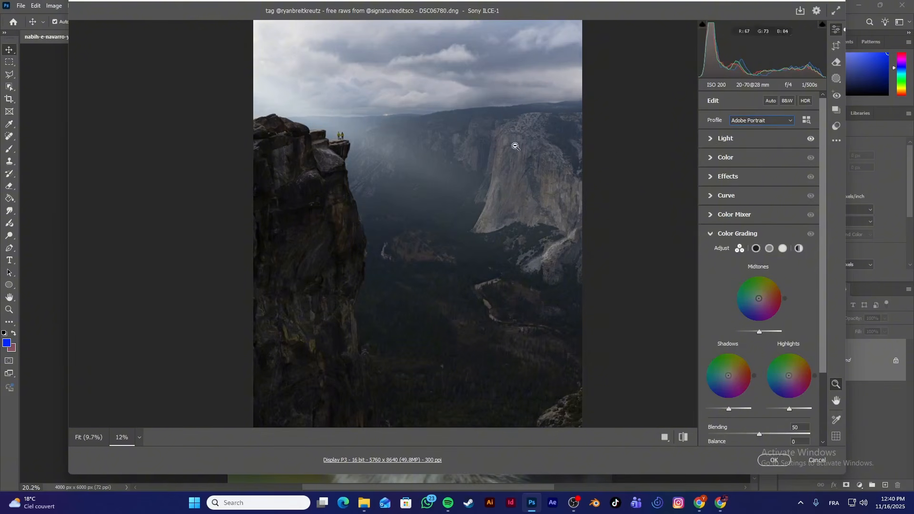
pyautogui.click(817, 459)
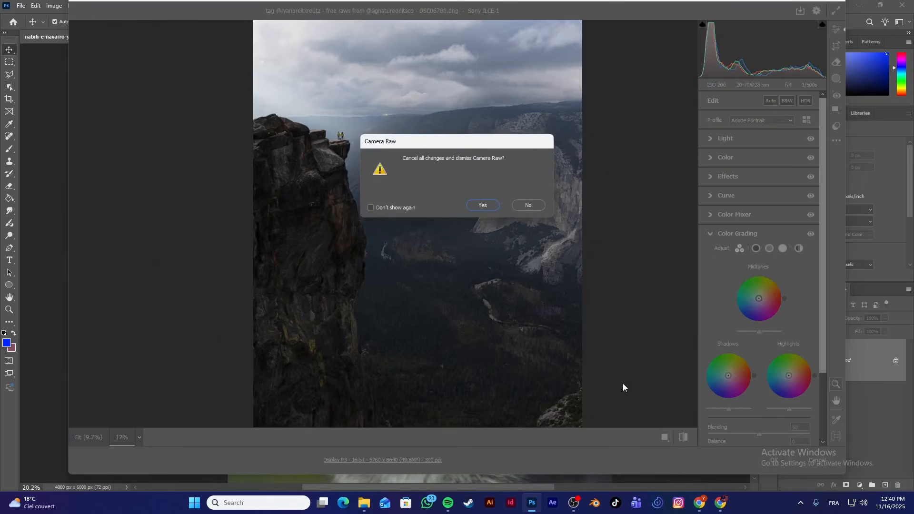
pyautogui.click(482, 206)
# - Open the cat photo's Background layer in the Camera Raw Filter
pyautogui.scroll(-1, 648, 290)
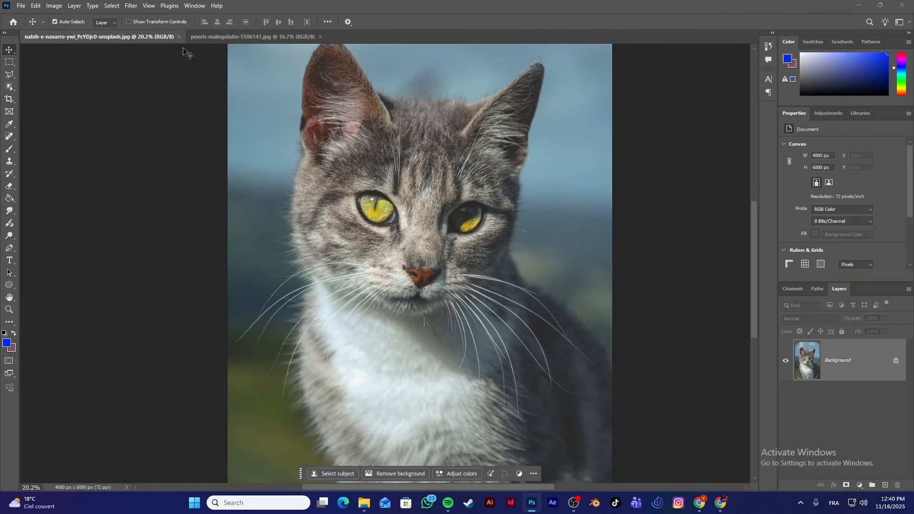
pyautogui.click(131, 6)
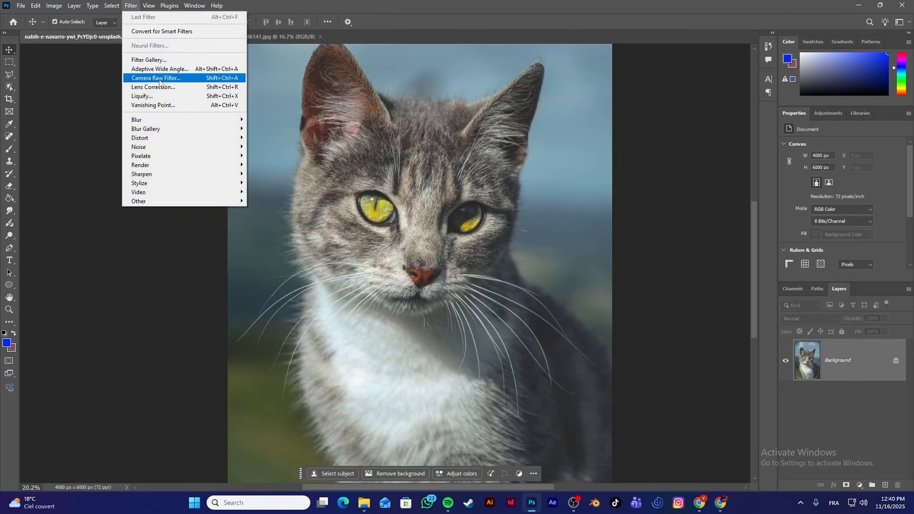
pyautogui.click(159, 79)
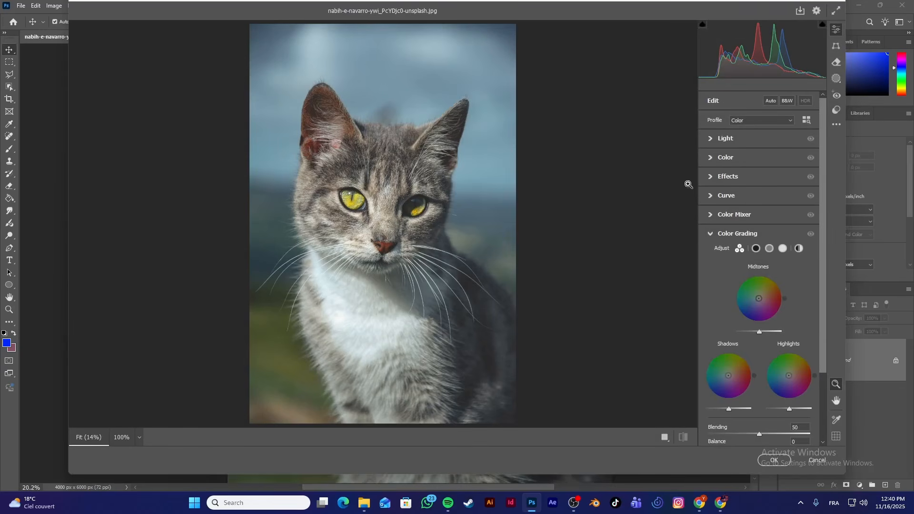
# - Collapse Color Grading and, under Light, set Exposure to +0.35, Contrast to +5 and Highlights to -4
pyautogui.click(715, 236)
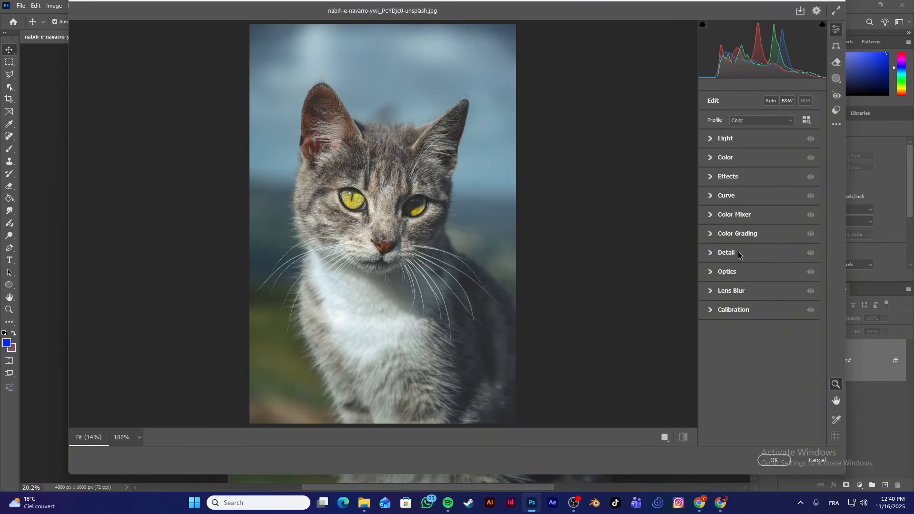
pyautogui.click(712, 139)
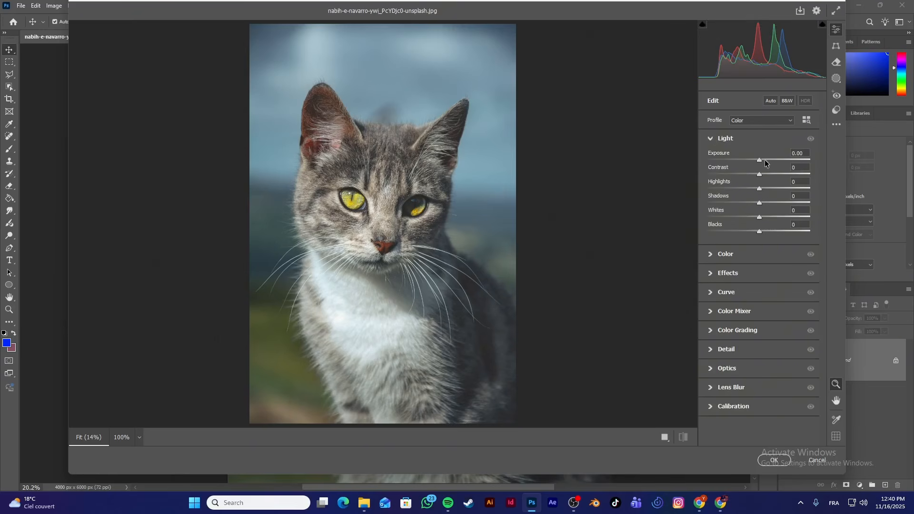
pyautogui.moveTo(762, 161); pyautogui.dragTo(737, 186)
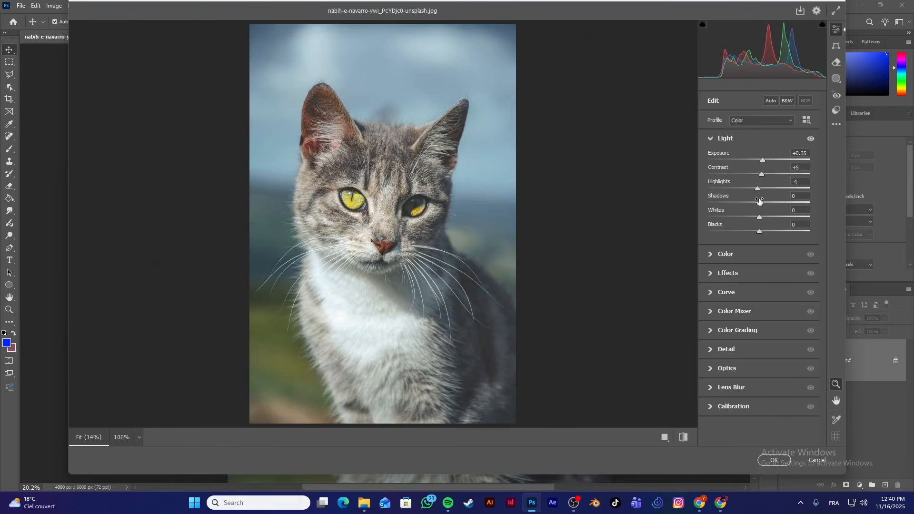
# - Set Shadows to -100 and Whites to -4, and try Blacks at -100 before resetting it to 0
pyautogui.moveTo(759, 204); pyautogui.dragTo(700, 212)
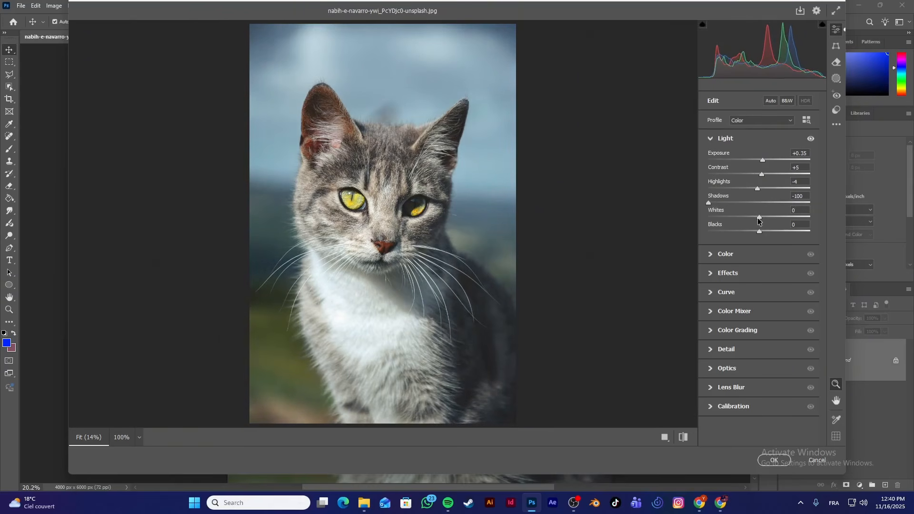
pyautogui.moveTo(759, 218); pyautogui.dragTo(684, 237)
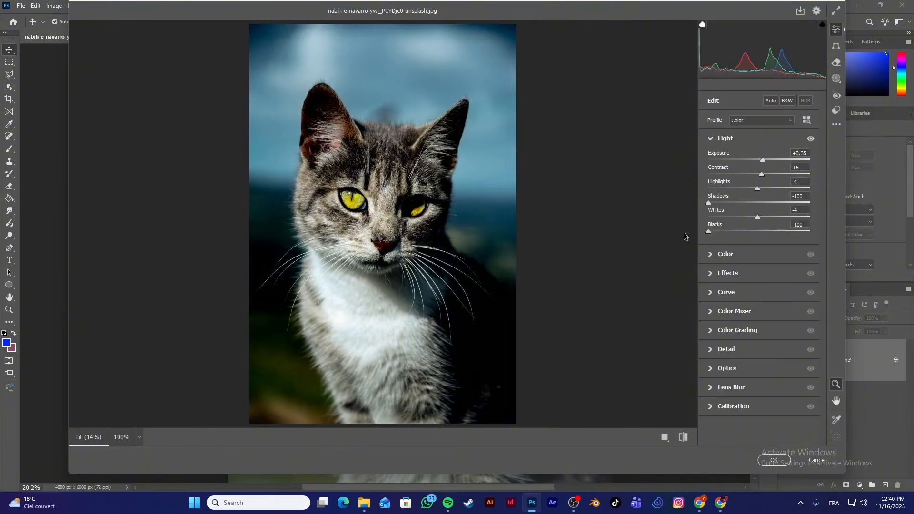
pyautogui.doubleClick(718, 232)
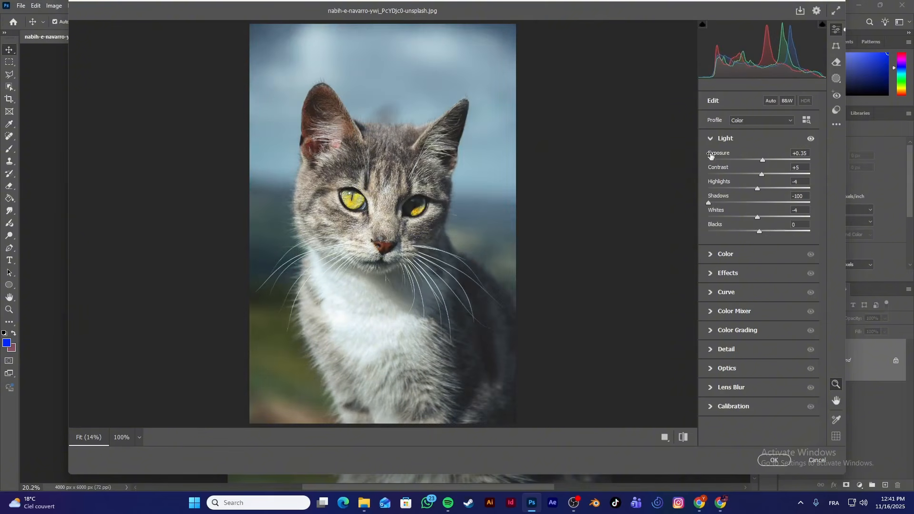
# - Collapse Light and, under Color, set Temperature to -7, Tint to +2, Vibrance to -2 and Saturation to +2
pyautogui.click(712, 139)
pyautogui.click(738, 123)
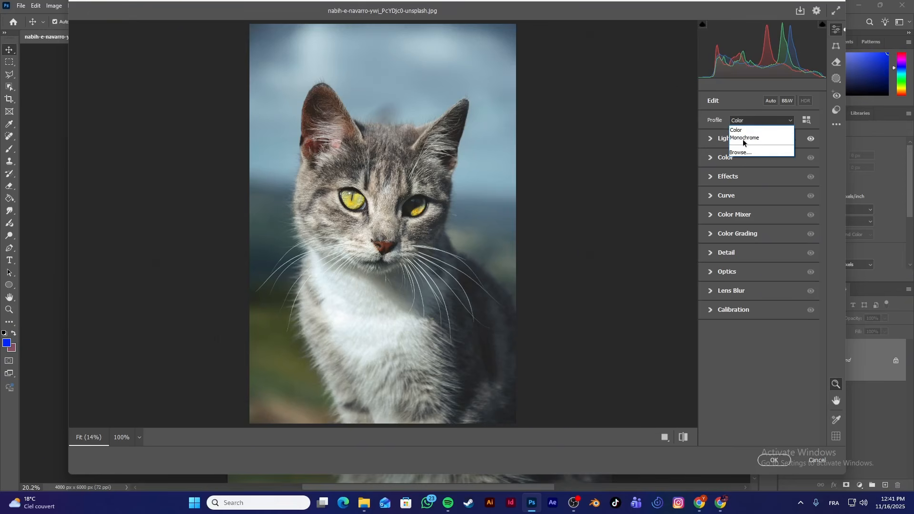
pyautogui.click(716, 126)
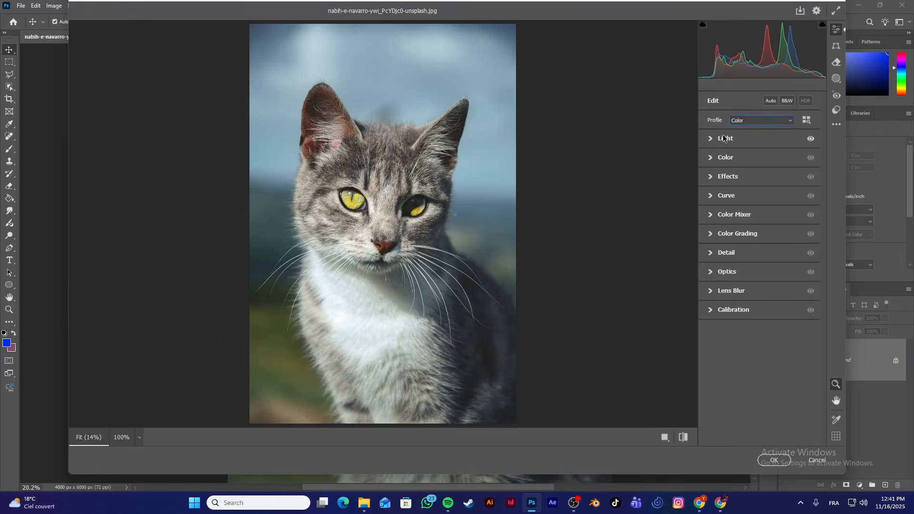
pyautogui.click(710, 160)
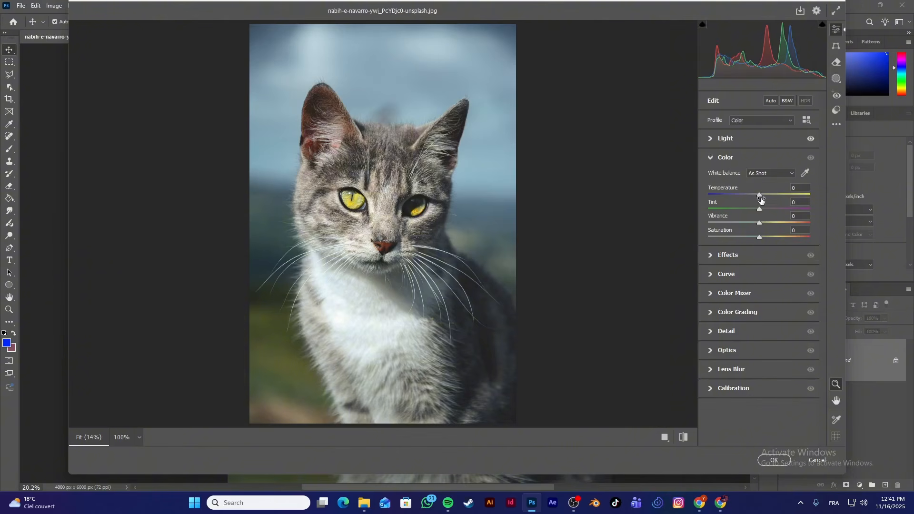
pyautogui.moveTo(760, 195)
pyautogui.mouseDown()
pyautogui.moveTo(790, 196)
pyautogui.moveTo(730, 197)
pyautogui.moveTo(756, 200)
pyautogui.mouseUp()
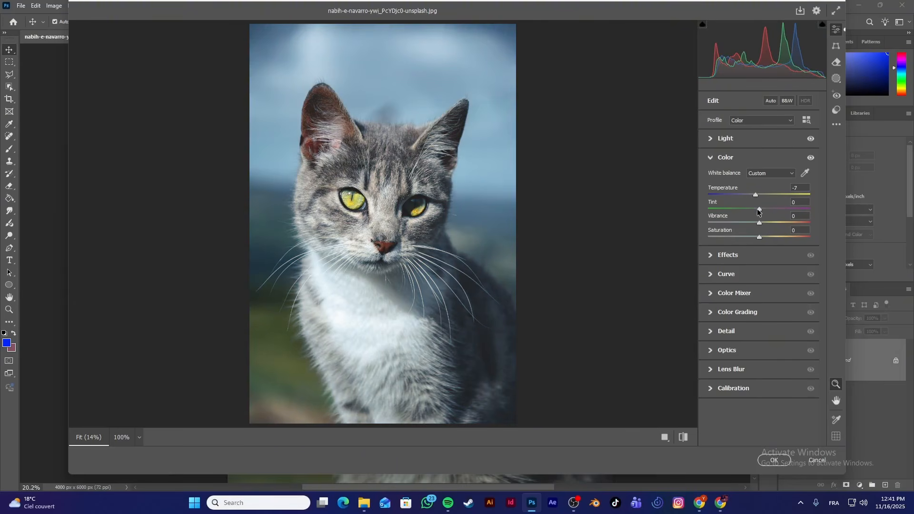
pyautogui.moveTo(759, 209); pyautogui.dragTo(762, 241)
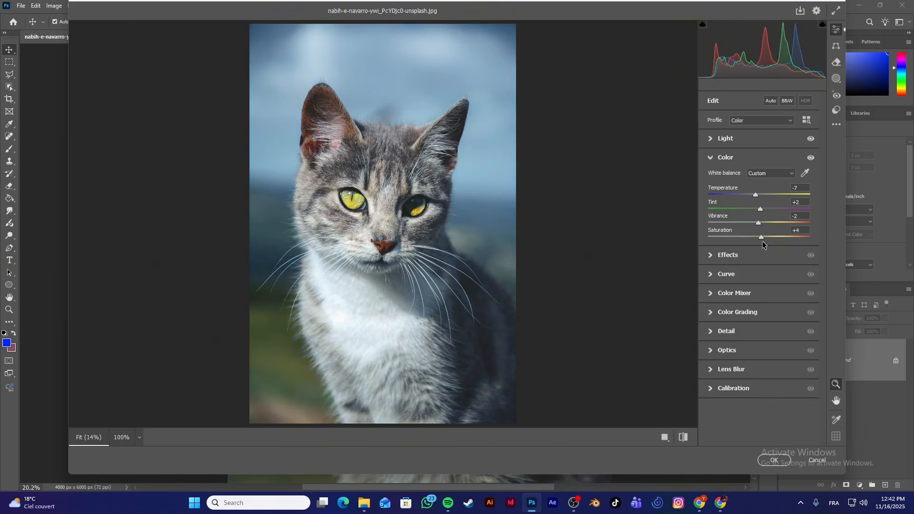
# - Under Effects, set Texture to +1, Clarity to +2, Dehaze to +3 and Vignette to +8
pyautogui.click(711, 255)
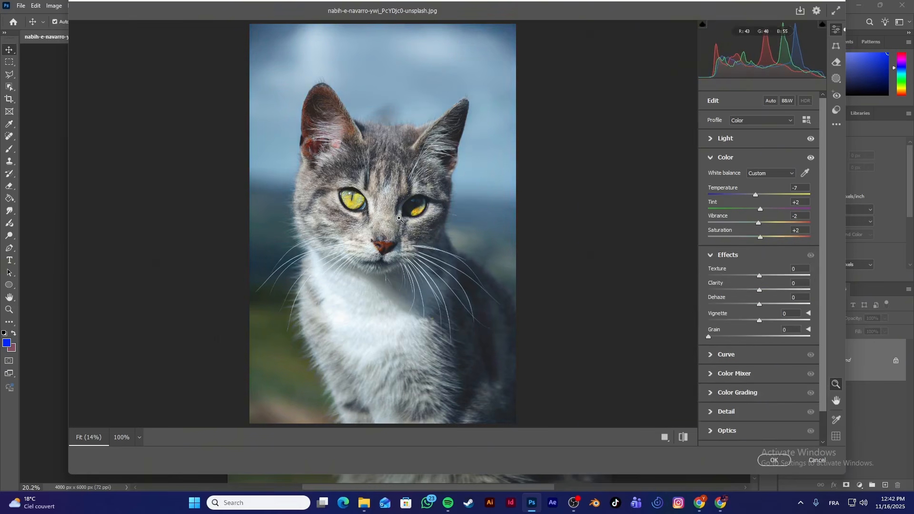
pyautogui.scroll(6, 399, 219)
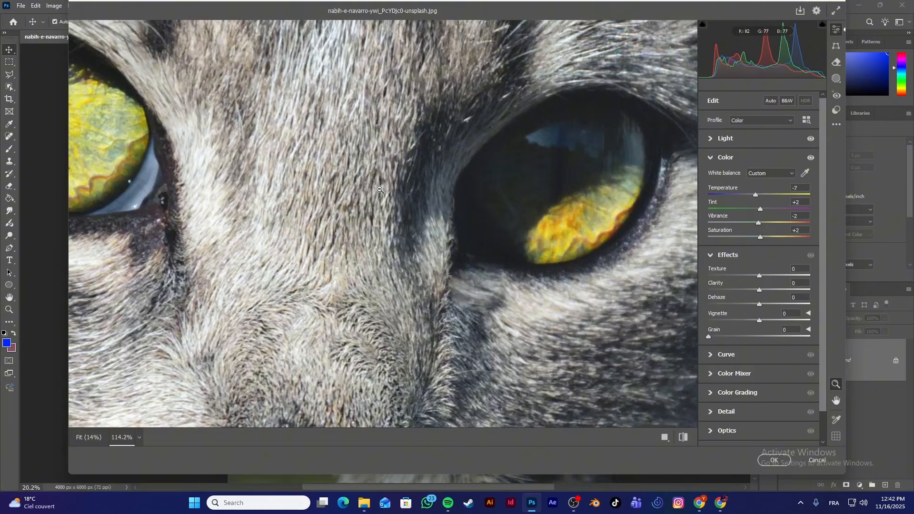
pyautogui.scroll(2, 380, 190)
pyautogui.moveTo(760, 276); pyautogui.dragTo(761, 295)
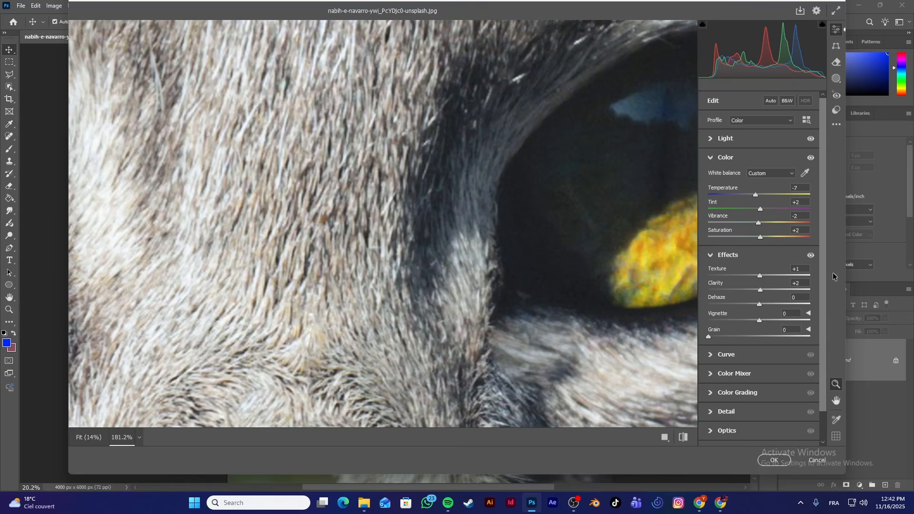
pyautogui.moveTo(762, 290)
pyautogui.mouseDown()
pyautogui.moveTo(713, 303)
pyautogui.moveTo(796, 306)
pyautogui.moveTo(761, 308)
pyautogui.mouseUp()
pyautogui.moveTo(520, 258); pyautogui.dragTo(384, 267)
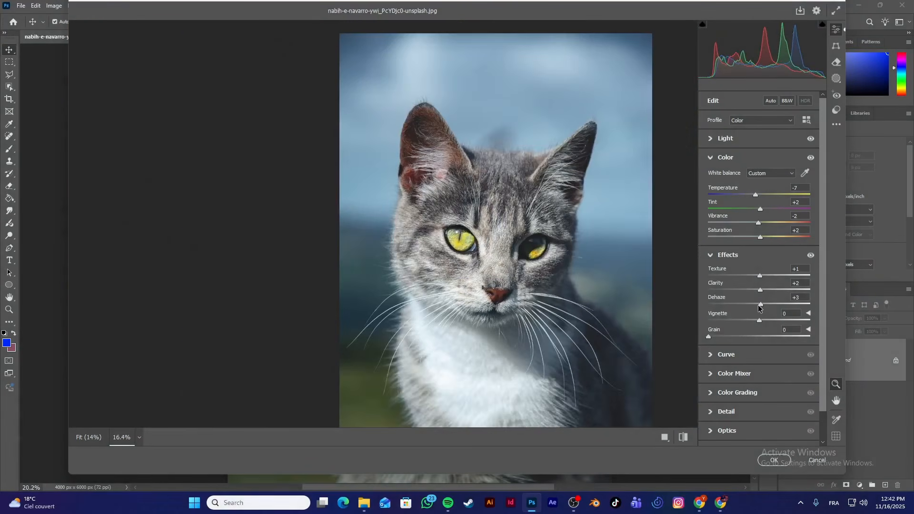
pyautogui.moveTo(761, 320)
pyautogui.mouseDown()
pyautogui.moveTo(857, 320)
pyautogui.moveTo(681, 322)
pyautogui.moveTo(783, 317)
pyautogui.moveTo(765, 317)
pyautogui.mouseUp()
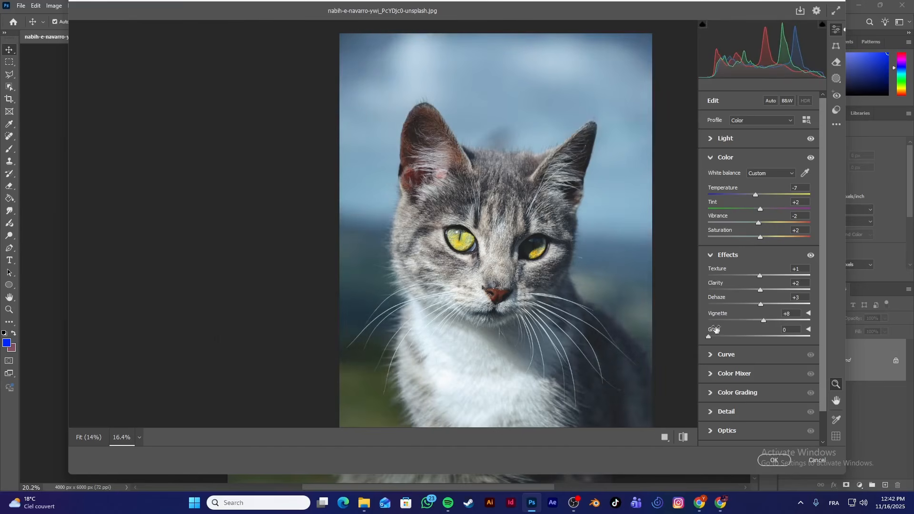
# - Try Grain at 100 on a close-up of the cat's fur and reset it to 0
pyautogui.scroll(1, 549, 235)
pyautogui.scroll(10, 548, 235)
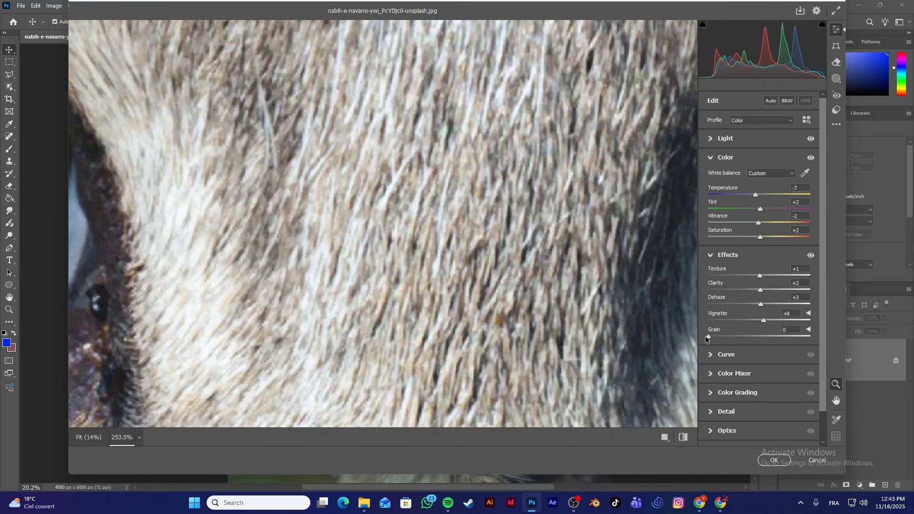
pyautogui.moveTo(707, 337); pyautogui.dragTo(820, 339)
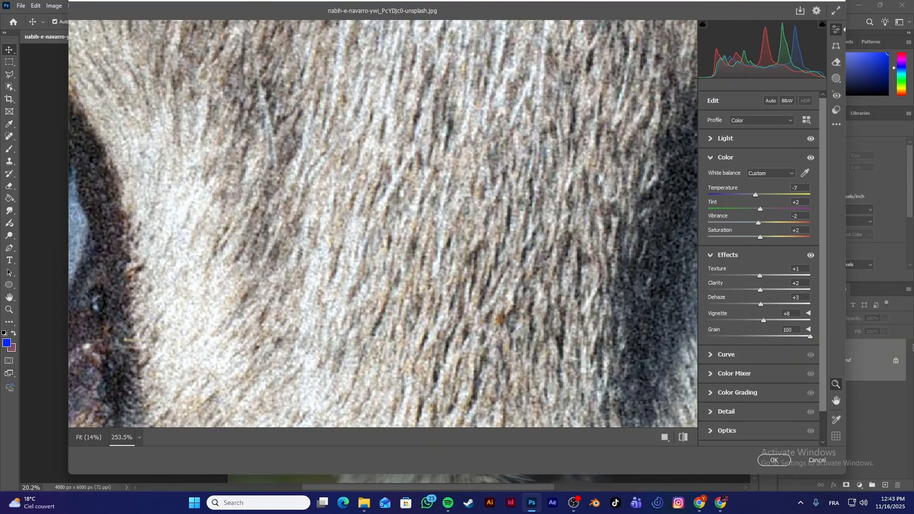
pyautogui.doubleClick(793, 337)
pyautogui.scroll(4, 636, 327)
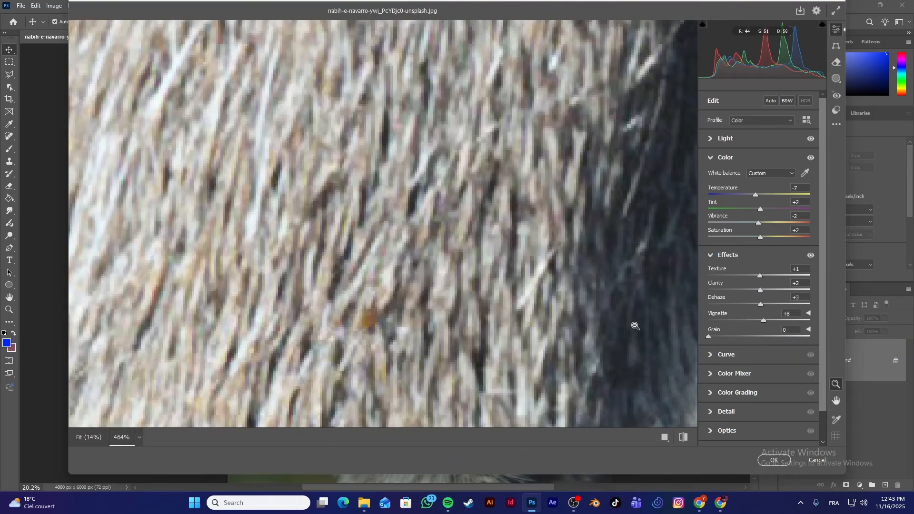
pyautogui.scroll(-10, 583, 323)
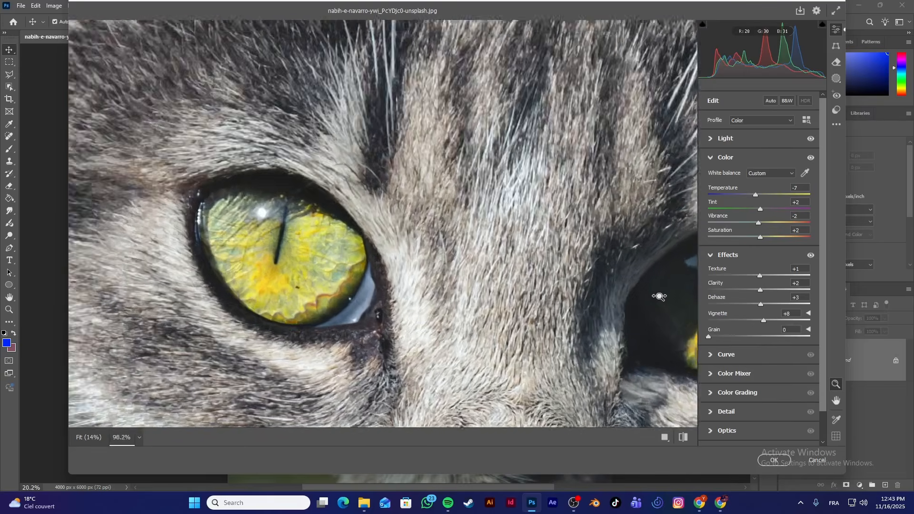
# - Set Grain to 88, check its effect on the cat's face, and collapse Effects
pyautogui.scroll(8, 612, 302)
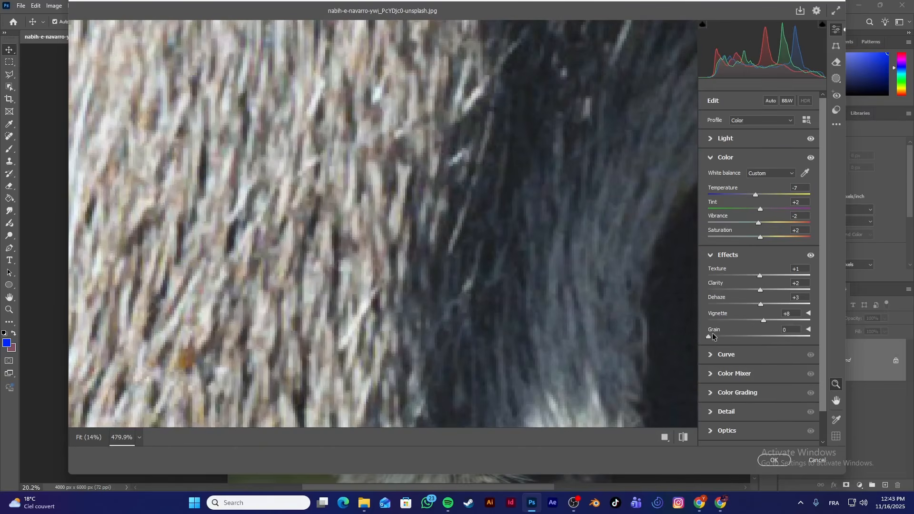
pyautogui.moveTo(712, 335); pyautogui.dragTo(798, 341)
pyautogui.scroll(-10, 535, 253)
pyautogui.moveTo(383, 309)
pyautogui.mouseDown()
pyautogui.moveTo(408, 307)
pyautogui.moveTo(380, 305)
pyautogui.mouseUp()
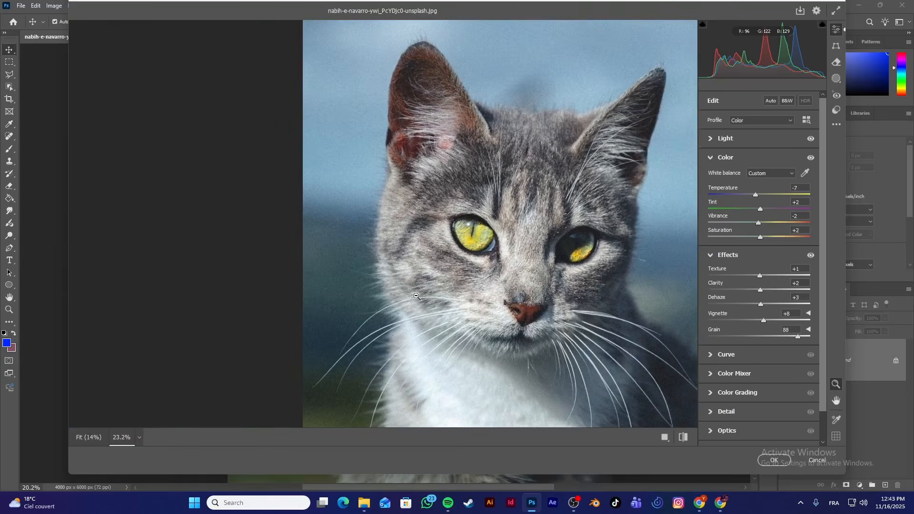
pyautogui.click(711, 256)
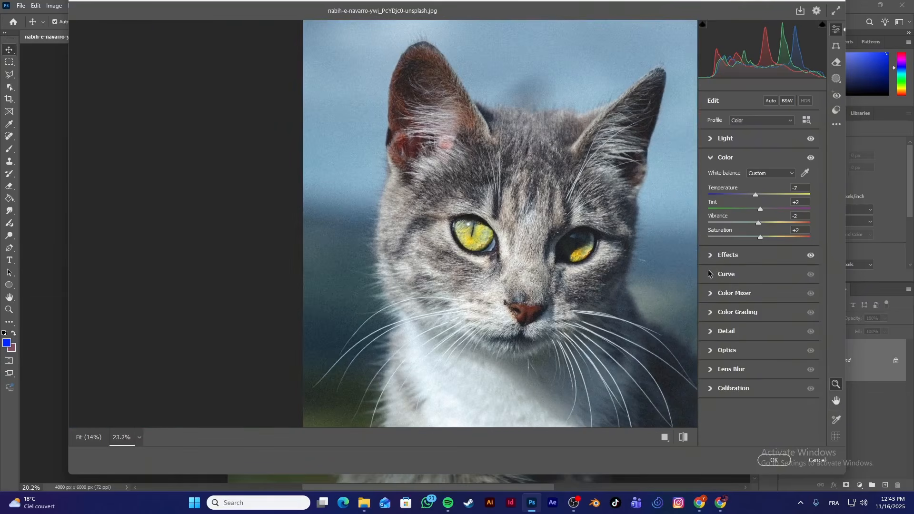
# - Switch Curve to the point curve and try out control points, pulling one down to input 235, output 132
pyautogui.click(710, 274)
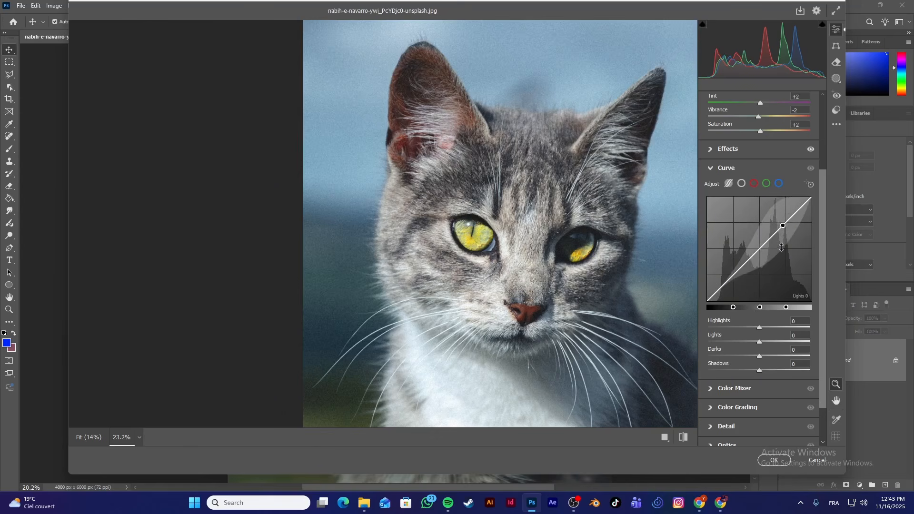
pyautogui.click(743, 184)
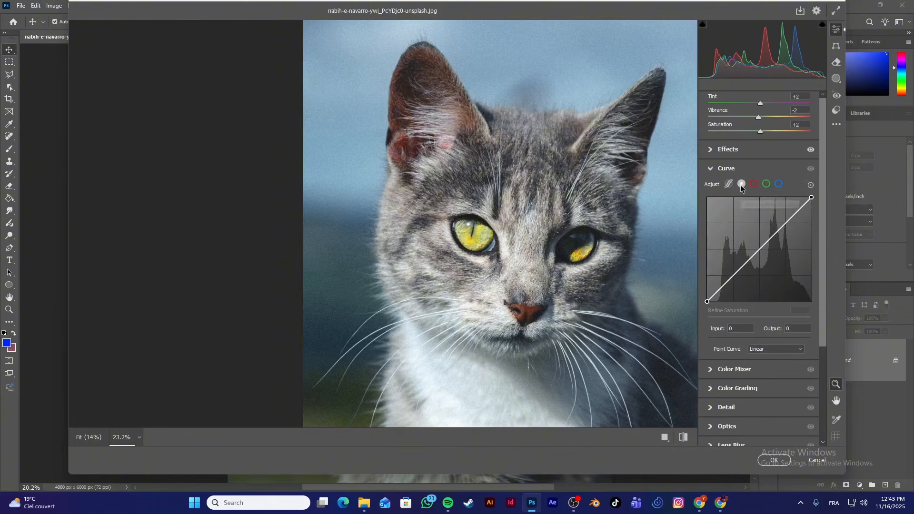
pyautogui.click(733, 276)
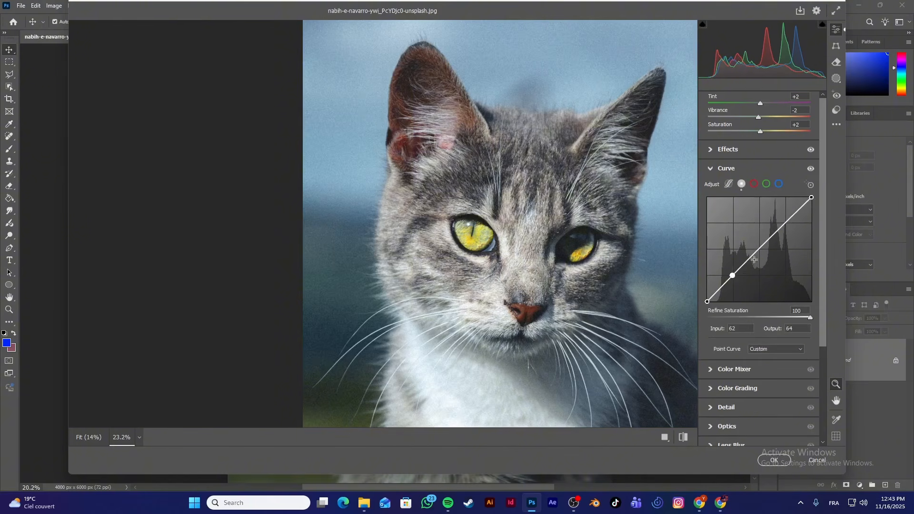
pyautogui.click(759, 249)
pyautogui.click(788, 226)
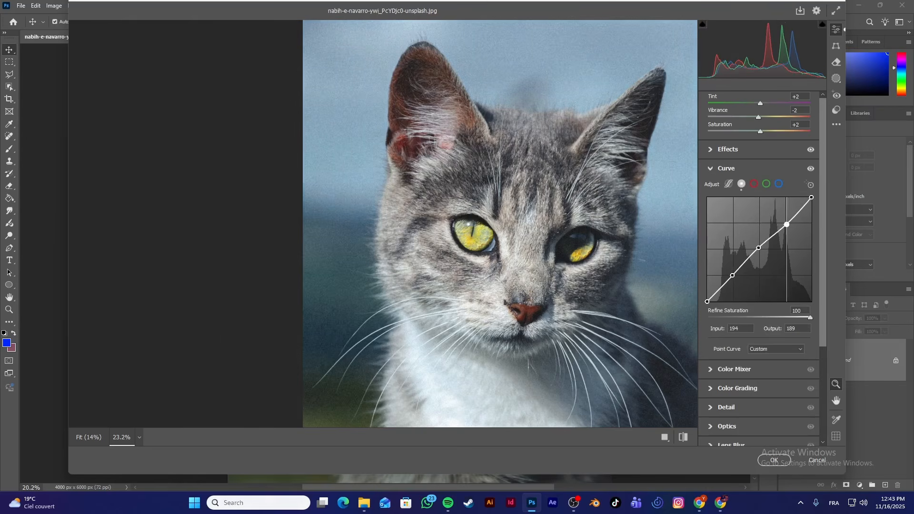
pyautogui.doubleClick(774, 246)
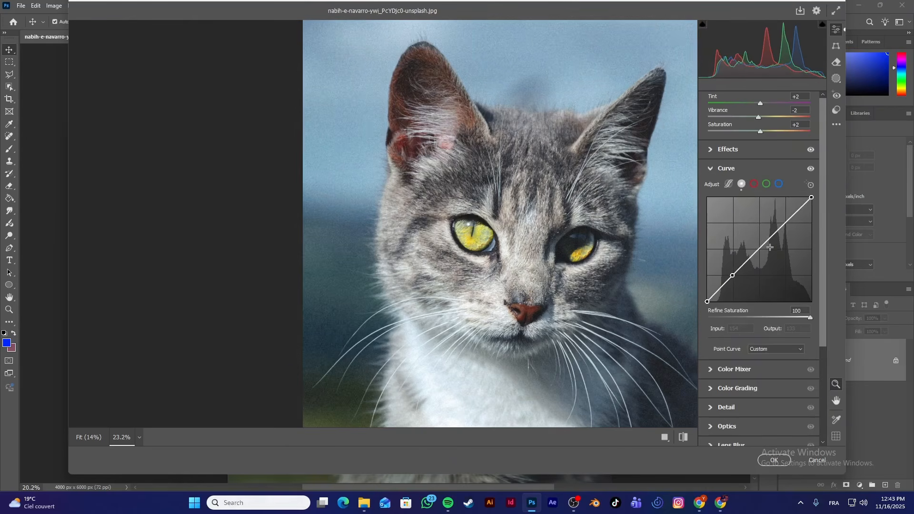
pyautogui.moveTo(787, 223); pyautogui.dragTo(805, 252)
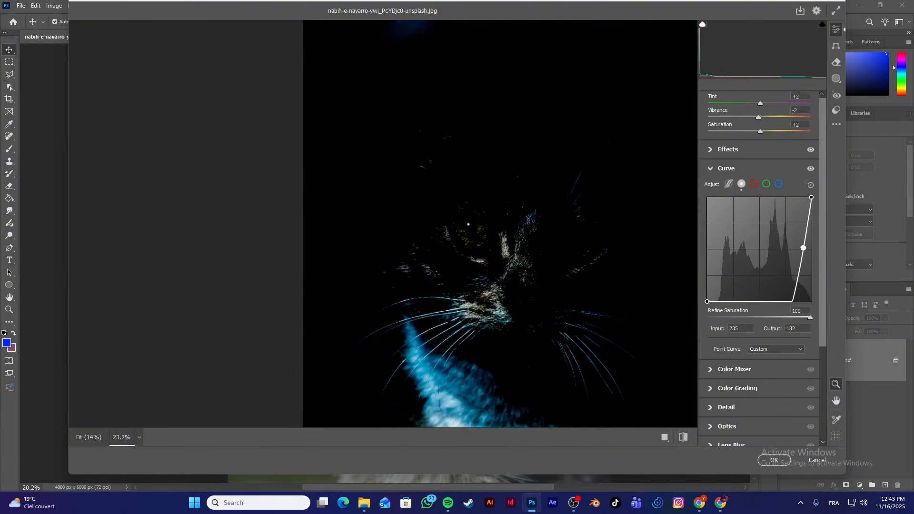
# - Shape the point curve with three points: input 63 to output 65, input 127 to output 134, and input 187 to output 185
pyautogui.moveTo(804, 248); pyautogui.dragTo(759, 247)
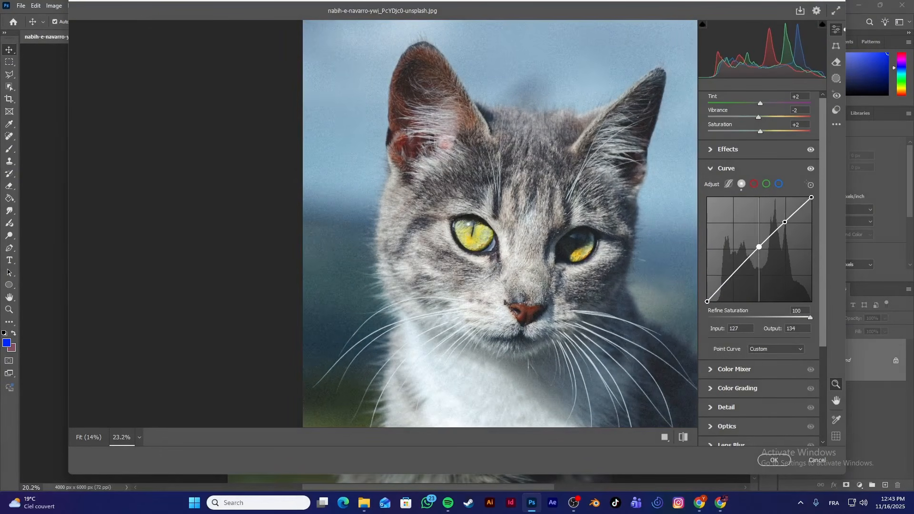
pyautogui.click(734, 275)
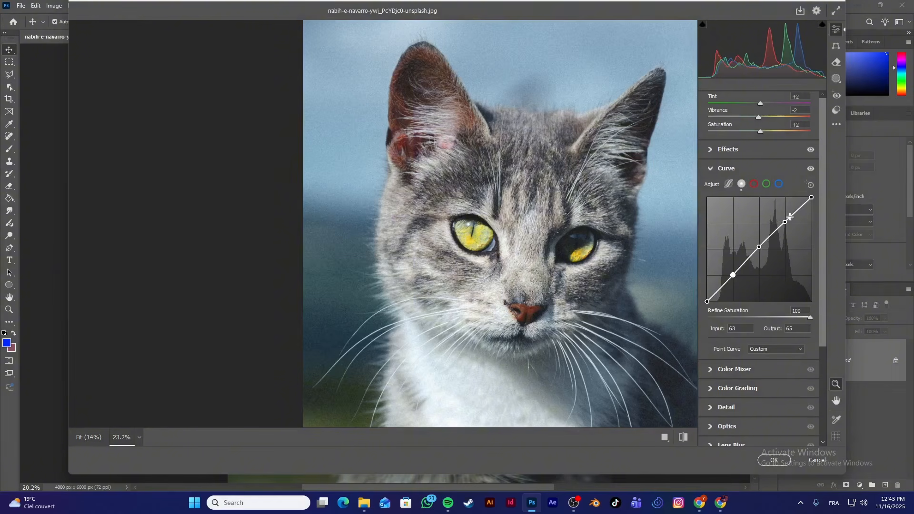
pyautogui.moveTo(786, 221)
pyautogui.mouseDown()
pyautogui.moveTo(774, 210)
pyautogui.moveTo(784, 226)
pyautogui.mouseUp()
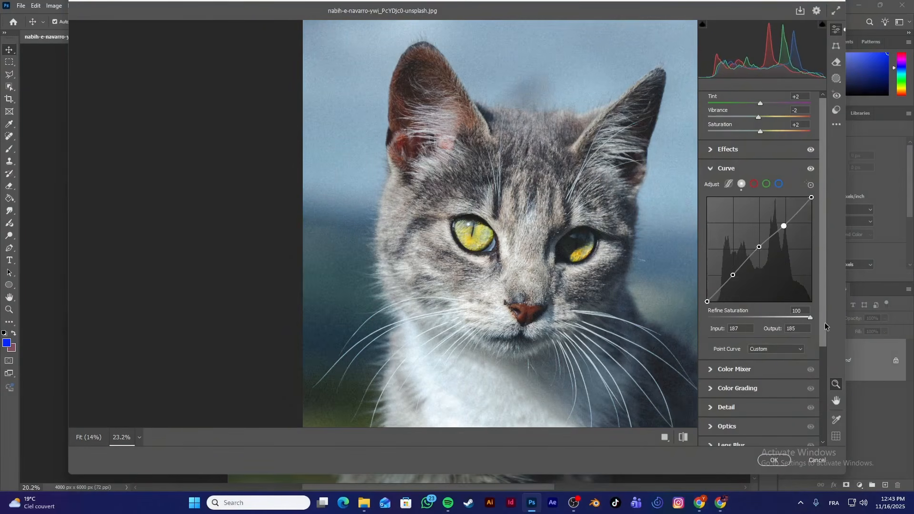
# - In the Color Mixer's HSL hue settings, try Reds at -100 on the cat's ear and set Reds to +3
pyautogui.scroll(5, 743, 371)
pyautogui.scroll(-1, 722, 424)
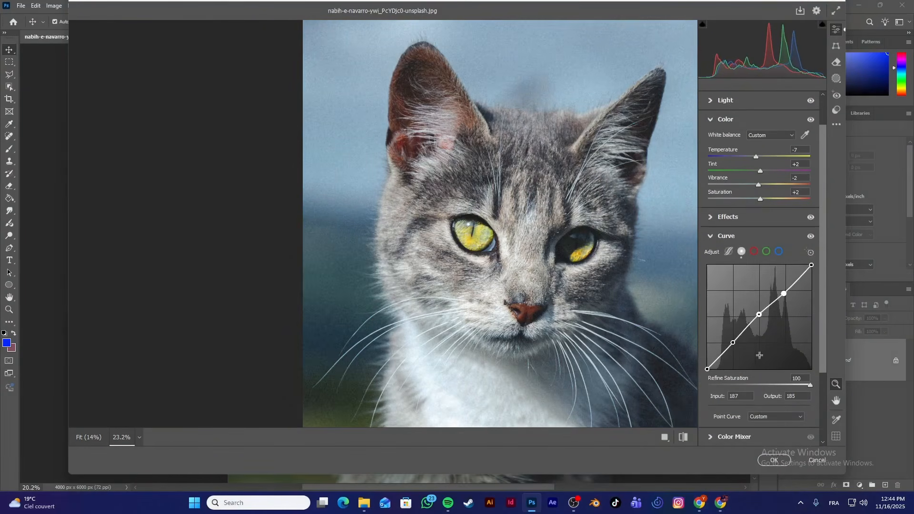
pyautogui.click(711, 437)
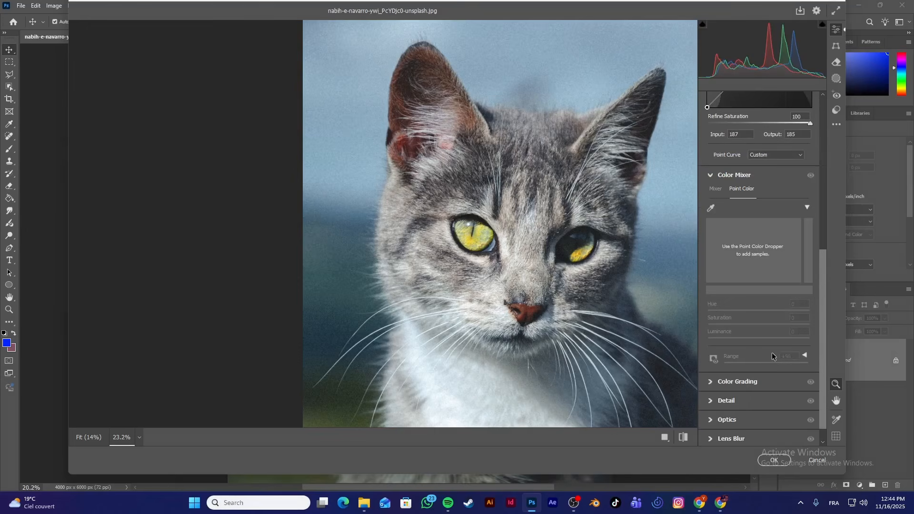
pyautogui.click(716, 189)
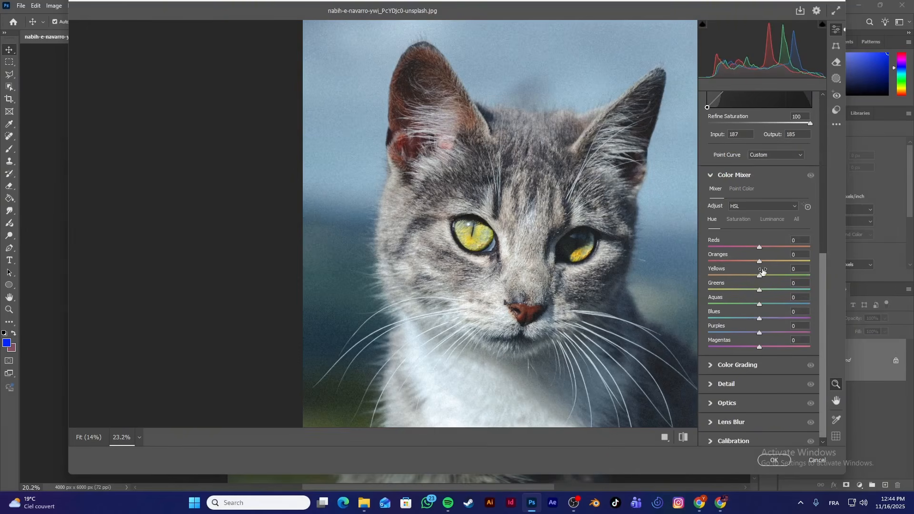
pyautogui.moveTo(760, 247); pyautogui.dragTo(624, 245)
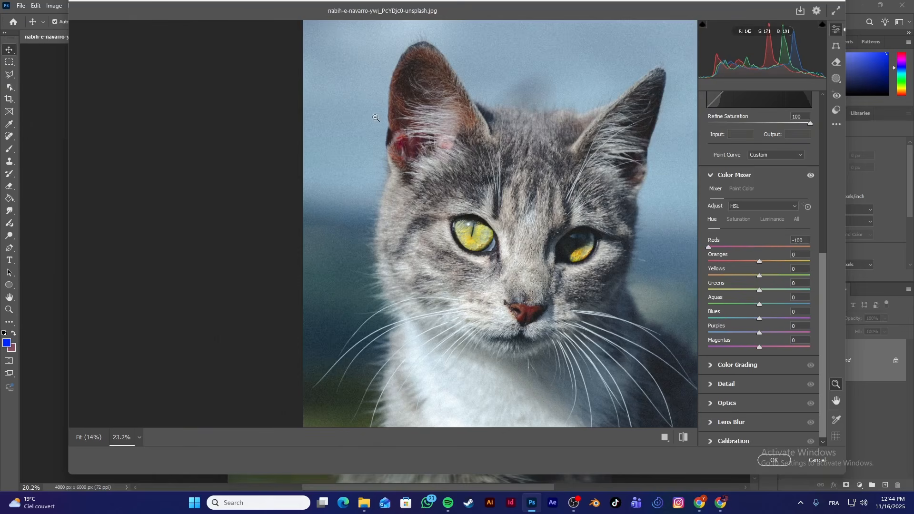
pyautogui.scroll(2, 423, 88)
pyautogui.scroll(2, 422, 88)
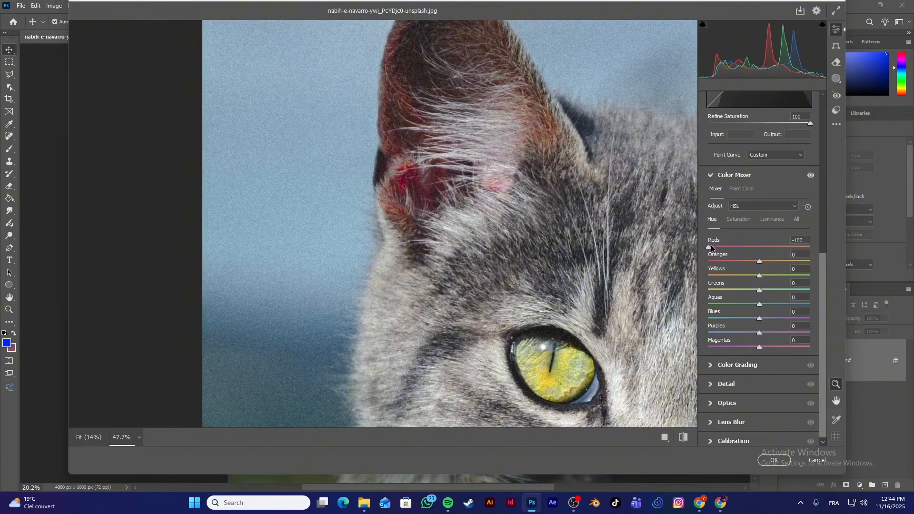
pyautogui.moveTo(710, 246); pyautogui.dragTo(758, 242)
pyautogui.scroll(-3, 567, 271)
pyautogui.scroll(2, 563, 360)
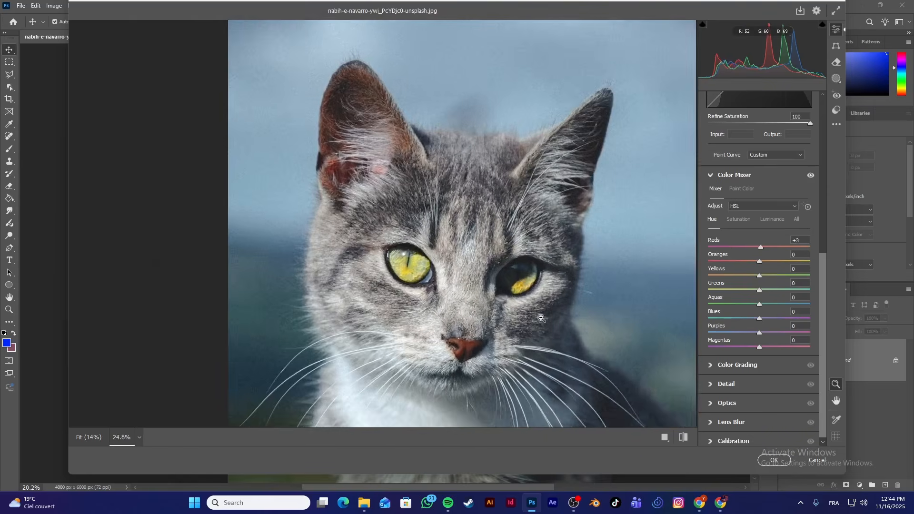
# - Switch the Color Mixer to Point Color and sample the yellow of the cat's shaded eye
pyautogui.click(738, 190)
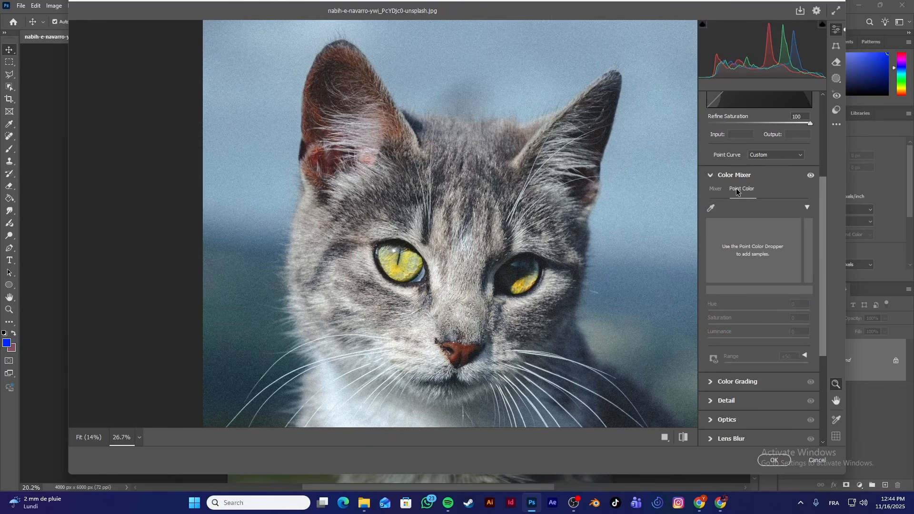
pyautogui.click(712, 210)
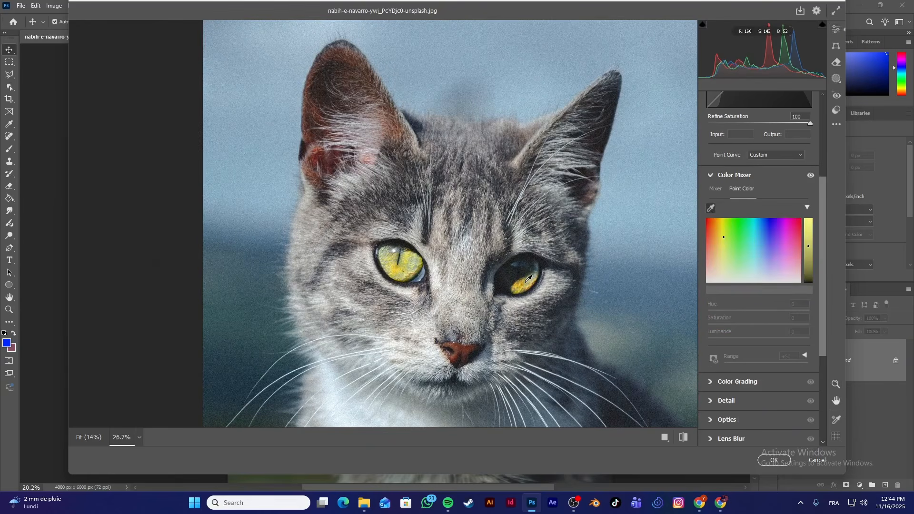
pyautogui.click(527, 283)
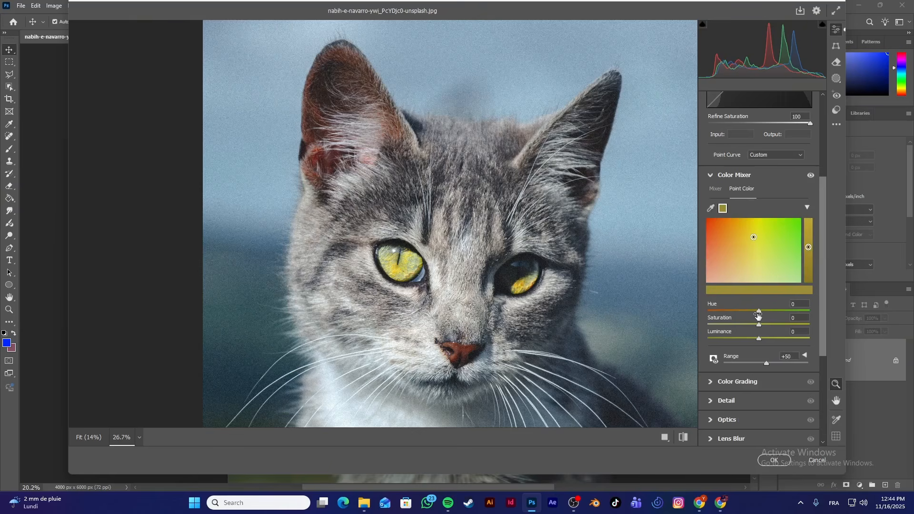
# - Set the hue of the yellow sampled from the shaded eye to +2
pyautogui.moveTo(760, 311)
pyautogui.mouseDown()
pyautogui.moveTo(833, 315)
pyautogui.moveTo(684, 316)
pyautogui.moveTo(810, 324)
pyautogui.moveTo(763, 331)
pyautogui.moveTo(753, 305)
pyautogui.mouseUp()
# - In the Color Mixer's HSL settings, set the Reds saturation to +7 and try adjusting the Reds luminance
pyautogui.click(716, 189)
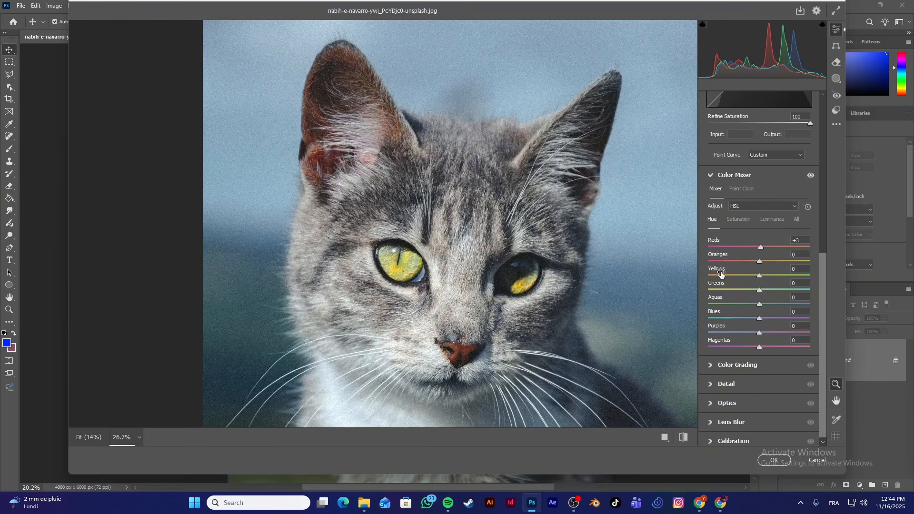
pyautogui.click(743, 219)
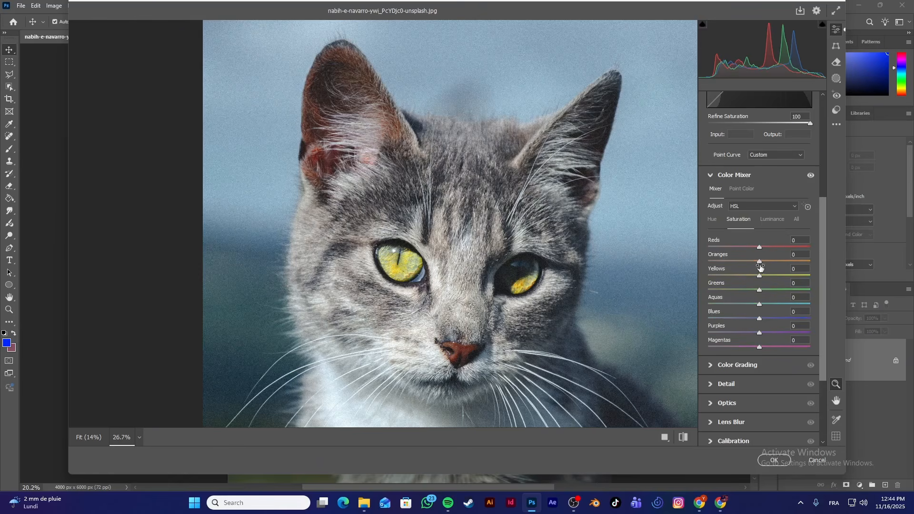
pyautogui.moveTo(761, 248); pyautogui.dragTo(739, 246)
pyautogui.moveTo(707, 245); pyautogui.dragTo(794, 261)
pyautogui.moveTo(770, 259); pyautogui.dragTo(765, 261)
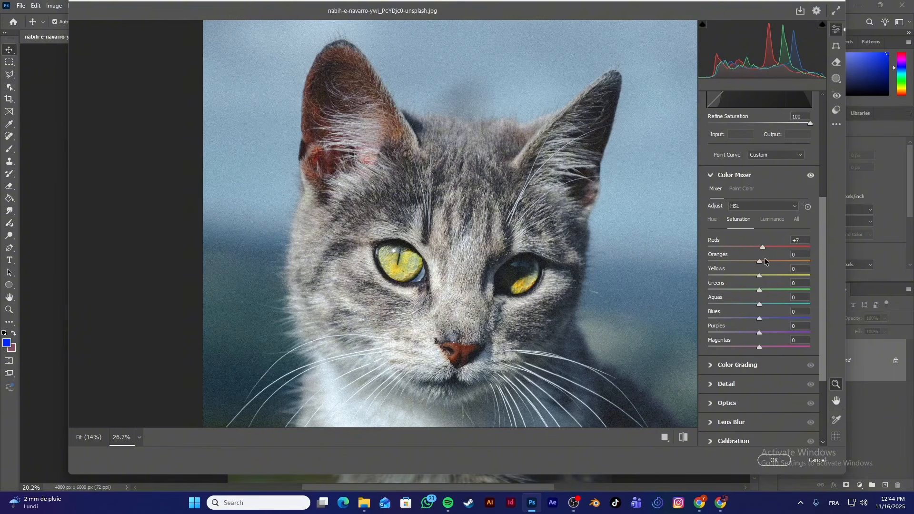
pyautogui.click(768, 221)
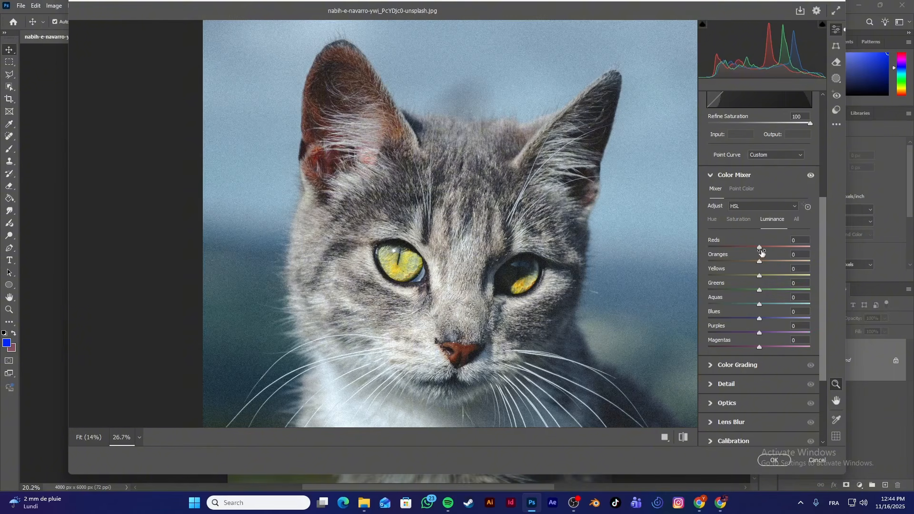
pyautogui.moveTo(760, 253)
pyautogui.mouseDown()
pyautogui.moveTo(710, 247)
pyautogui.moveTo(804, 256)
pyautogui.moveTo(721, 253)
pyautogui.moveTo(757, 256)
pyautogui.mouseUp()
# - Sample the bright eye's yellow in Point Color and set its hue to -100, saturation to +100 and luminance to +2
pyautogui.click(742, 189)
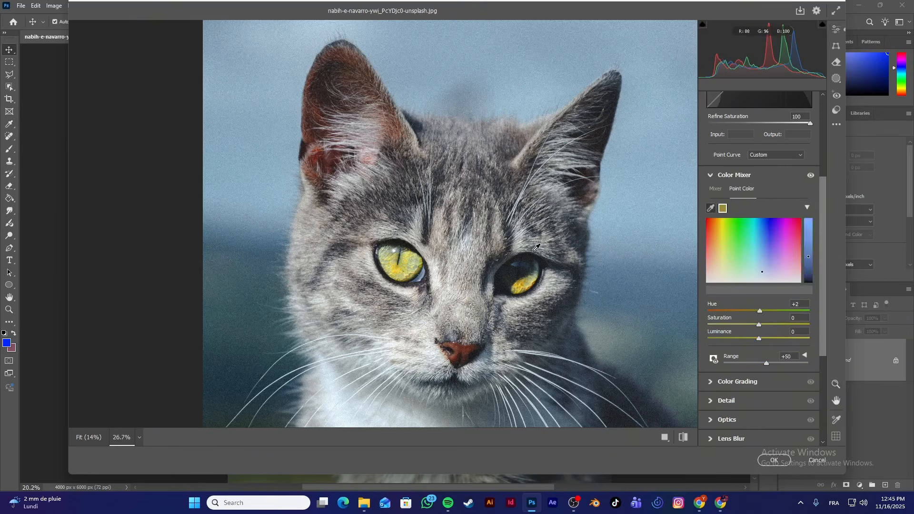
pyautogui.click(420, 257)
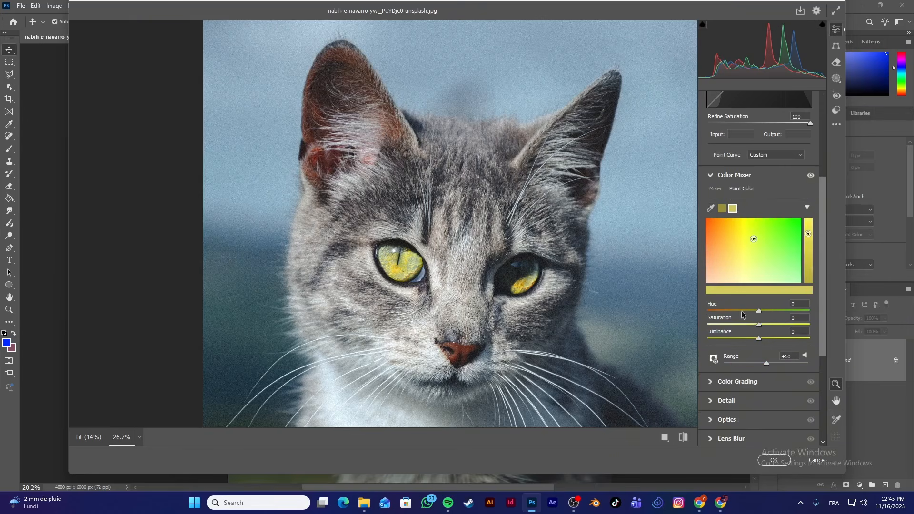
pyautogui.moveTo(762, 311); pyautogui.dragTo(708, 313)
pyautogui.moveTo(760, 326); pyautogui.dragTo(858, 336)
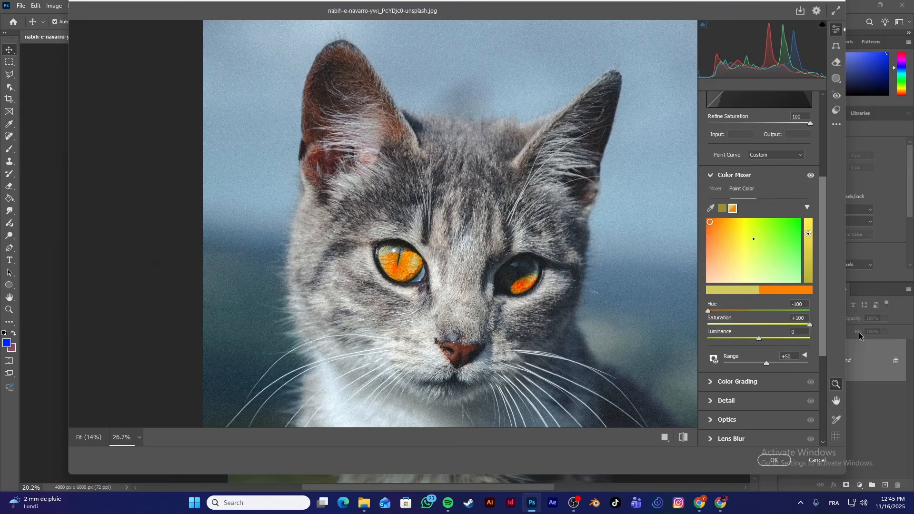
pyautogui.moveTo(761, 338)
pyautogui.mouseDown()
pyautogui.moveTo(847, 338)
pyautogui.moveTo(680, 336)
pyautogui.moveTo(845, 340)
pyautogui.moveTo(776, 331)
pyautogui.moveTo(761, 339)
pyautogui.mouseUp()
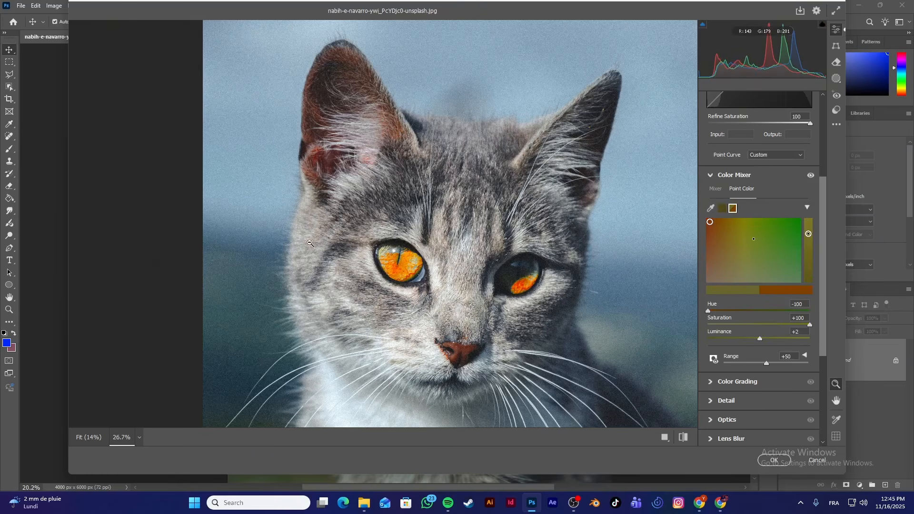
# - Expand the Color Grading settings to show the midtones, shadows and highlights wheels
pyautogui.scroll(-5, 458, 259)
pyautogui.moveTo(459, 259); pyautogui.dragTo(573, 278)
pyautogui.scroll(-1, 772, 324)
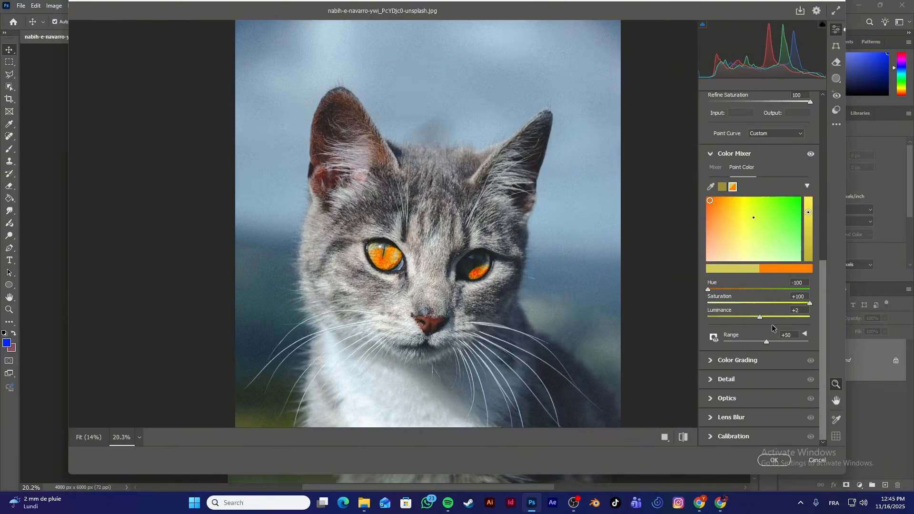
pyautogui.click(712, 361)
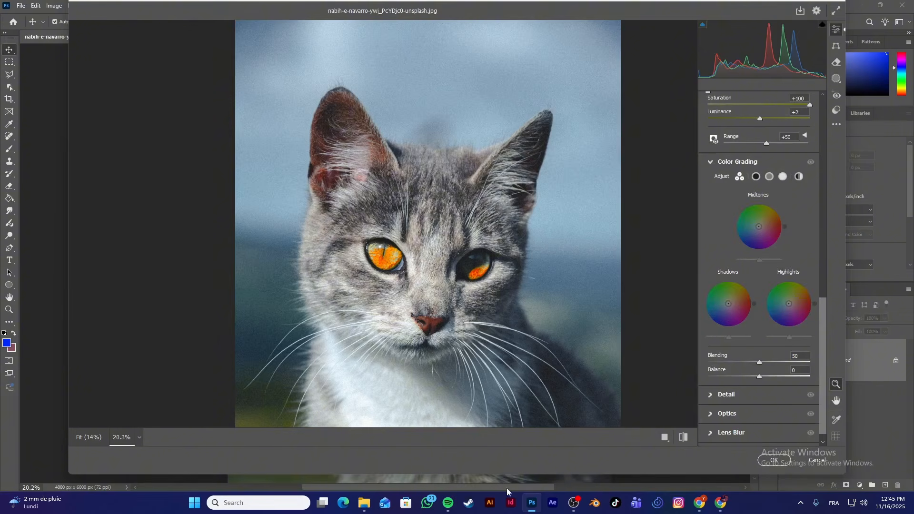
# - Look through the PHOTOS folder in File Explorer for other pictures and apply the Camera Raw adjustments to the cat photo
pyautogui.click(364, 504)
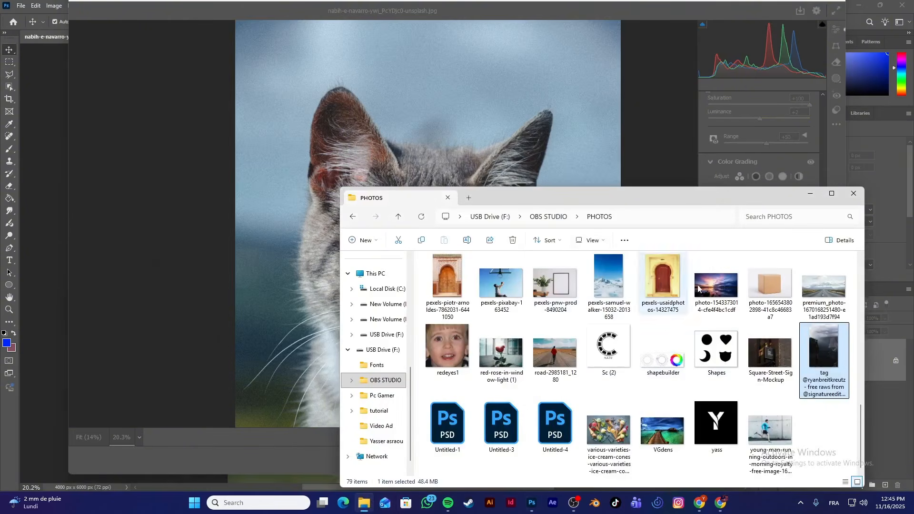
pyautogui.scroll(5, 781, 353)
pyautogui.click(606, 349)
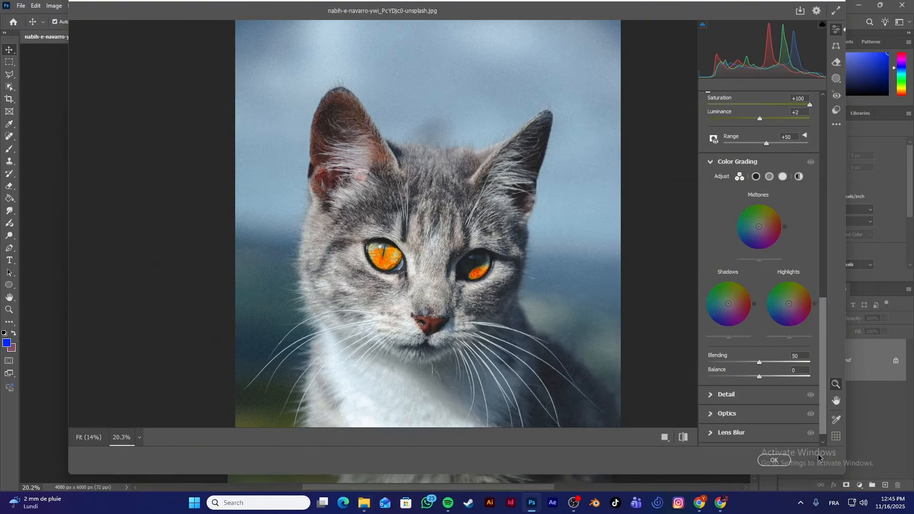
pyautogui.click(774, 460)
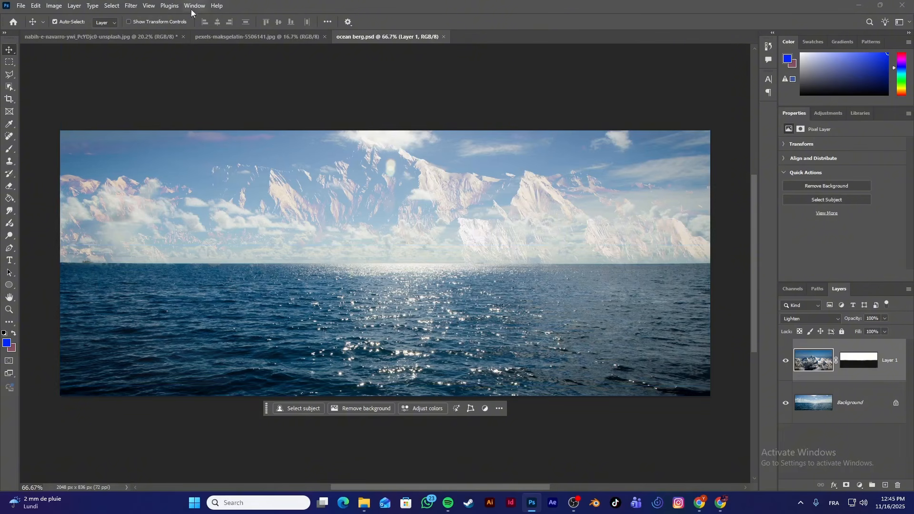
# - Return to the cat photo and reopen it in the Camera Raw Filter
pyautogui.click(100, 37)
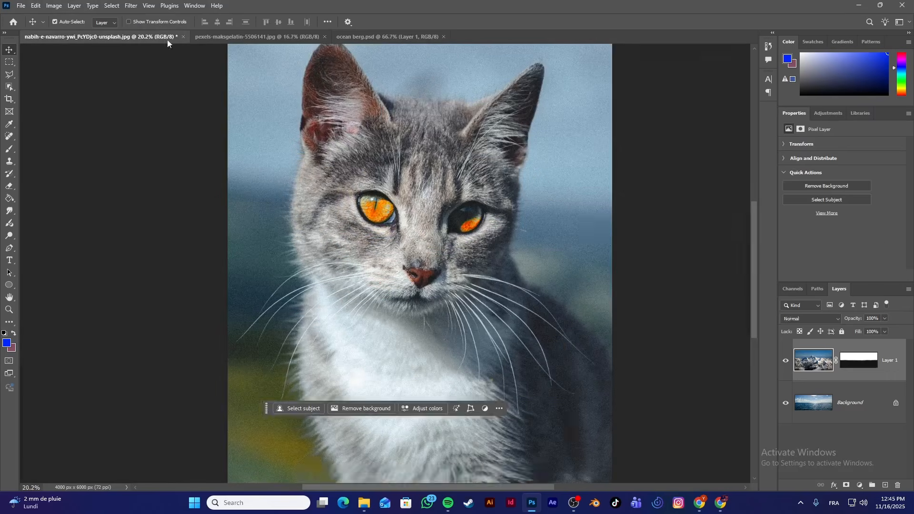
pyautogui.click(149, 5)
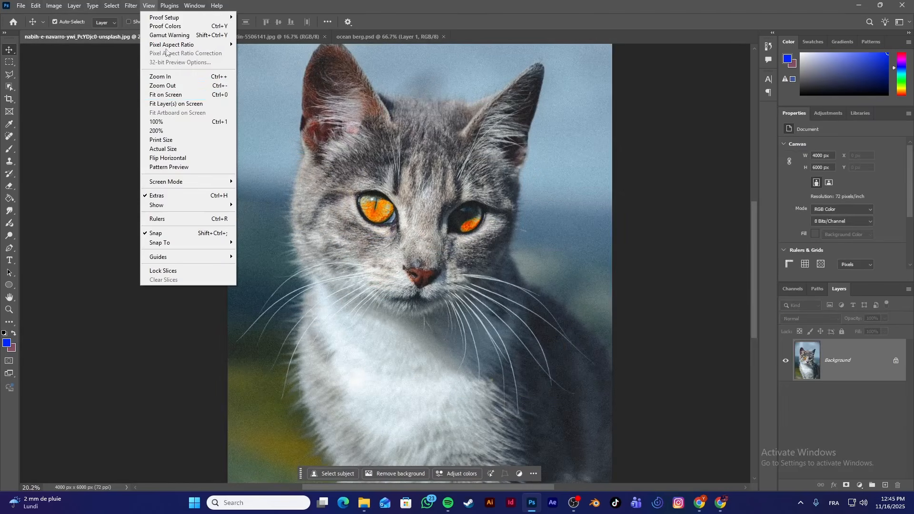
pyautogui.moveTo(131, 5)
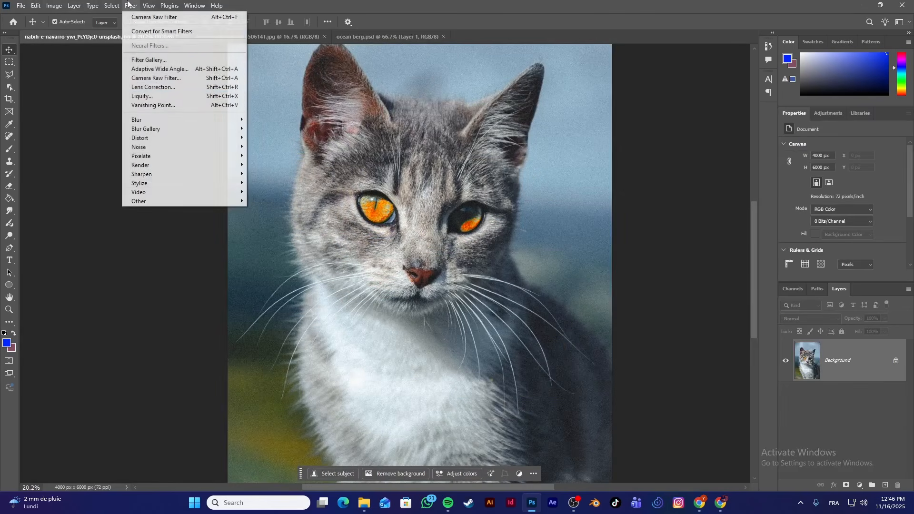
pyautogui.click(159, 88)
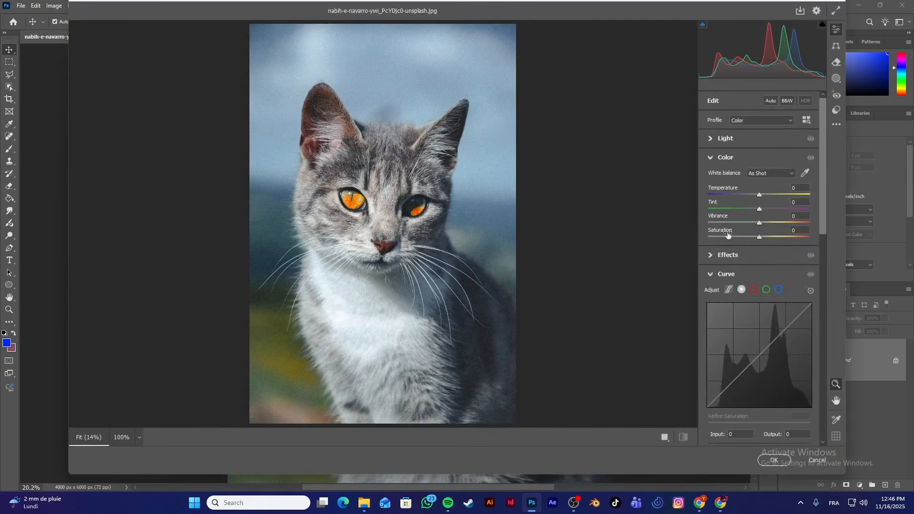
# - In Color Grading, tint the midtones blue with hue 228, saturation 27 and luminance -7
pyautogui.scroll(-10, 780, 273)
pyautogui.scroll(-3, 780, 273)
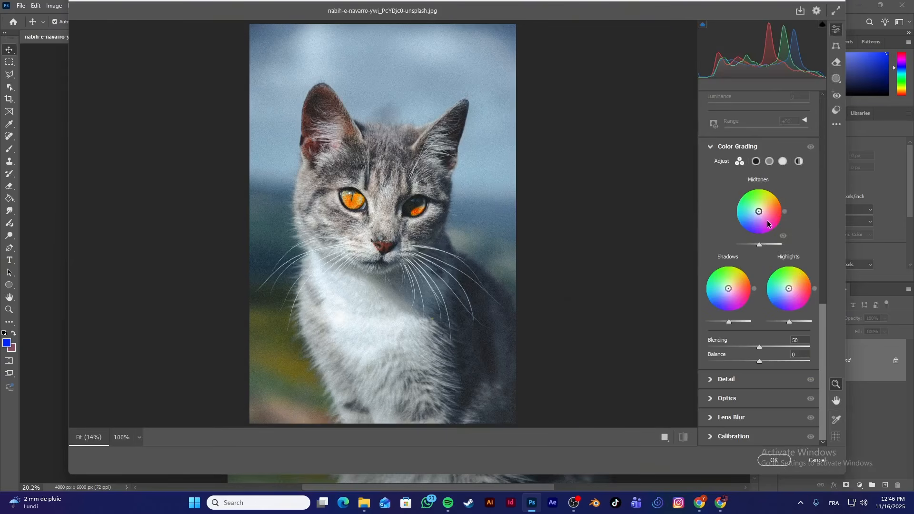
pyautogui.moveTo(760, 212); pyautogui.dragTo(758, 260)
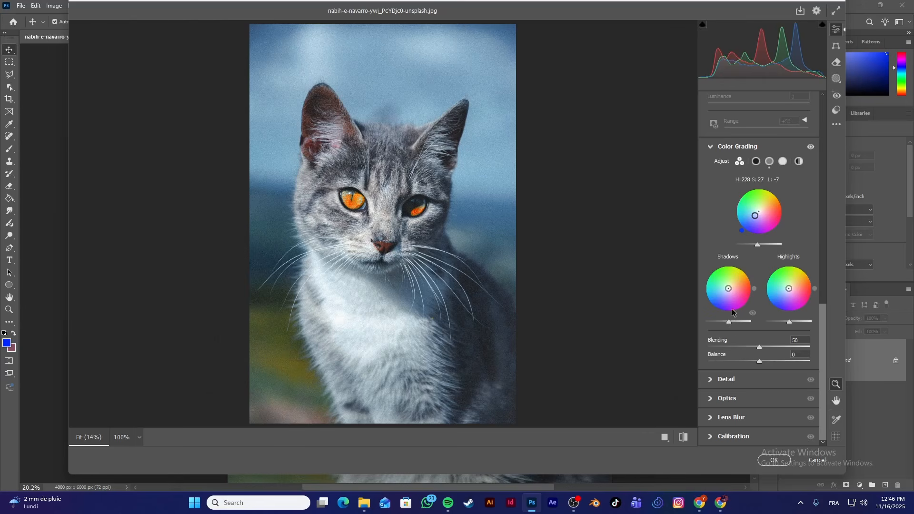
# - Grade the shadows to hue 228, saturation 3, luminance -45 and the highlights to hue 338, saturation 6, with blending at 0
pyautogui.moveTo(729, 288); pyautogui.dragTo(728, 289)
pyautogui.moveTo(730, 322)
pyautogui.mouseDown()
pyautogui.moveTo(739, 324)
pyautogui.moveTo(719, 324)
pyautogui.mouseUp()
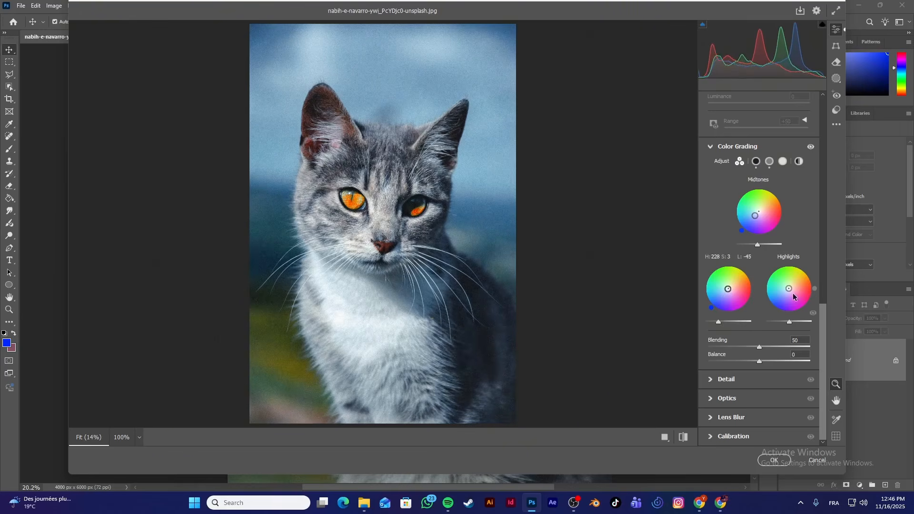
pyautogui.moveTo(789, 288); pyautogui.dragTo(789, 291)
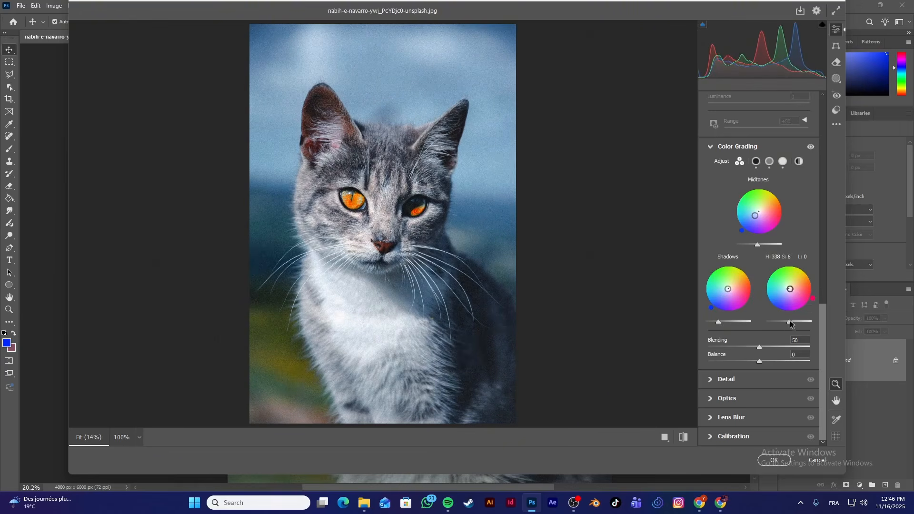
pyautogui.moveTo(762, 349); pyautogui.dragTo(678, 352)
# - Try Sharpening 150, Noise Reduction 100 and Color Noise Reduction on the cat, and discard this session's Camera Raw changes
pyautogui.click(714, 379)
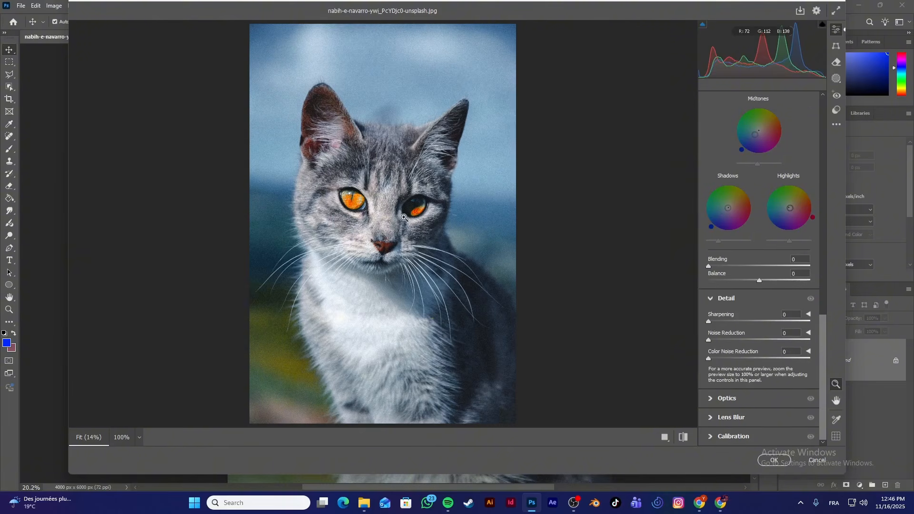
pyautogui.scroll(6, 376, 194)
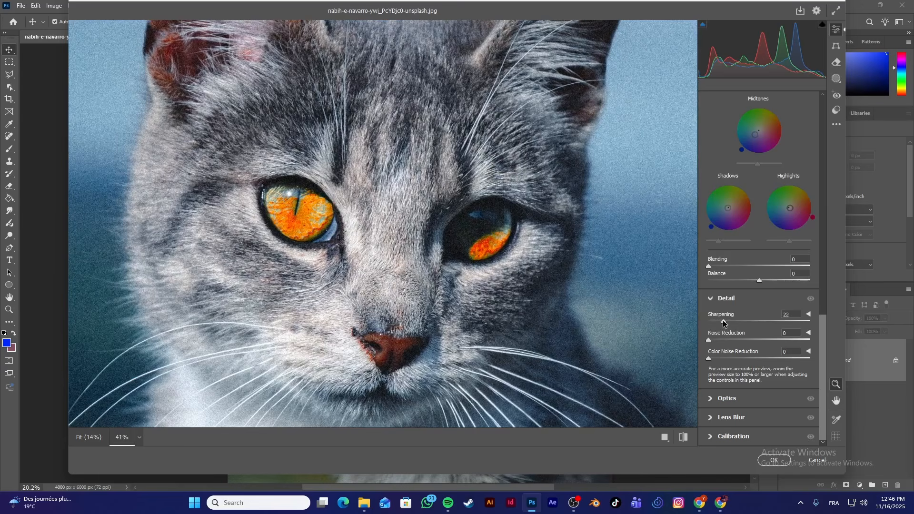
pyautogui.moveTo(723, 320); pyautogui.dragTo(888, 328)
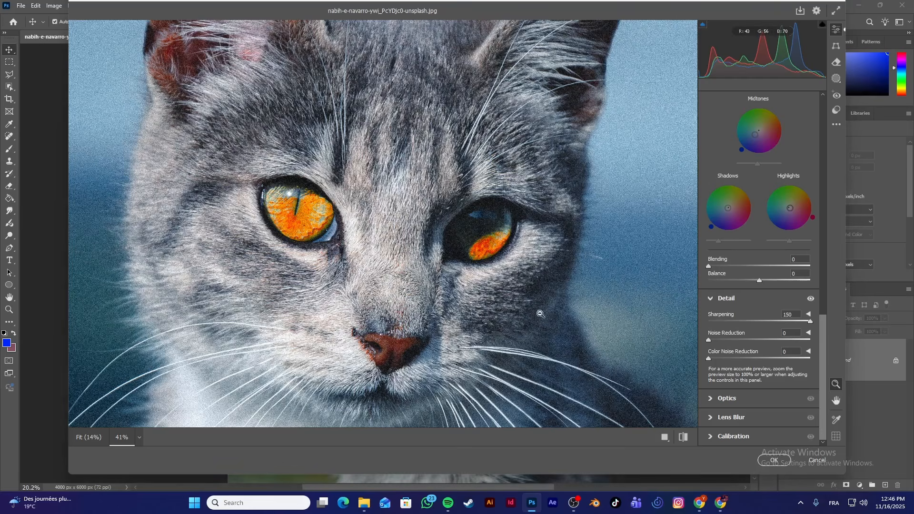
pyautogui.moveTo(711, 342); pyautogui.dragTo(818, 341)
pyautogui.moveTo(728, 340); pyautogui.dragTo(825, 346)
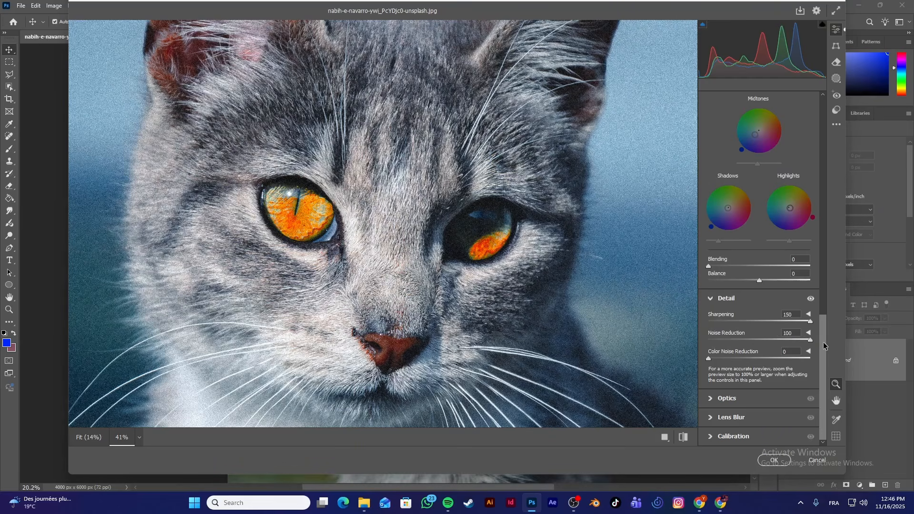
pyautogui.moveTo(711, 360); pyautogui.dragTo(817, 359)
pyautogui.click(817, 460)
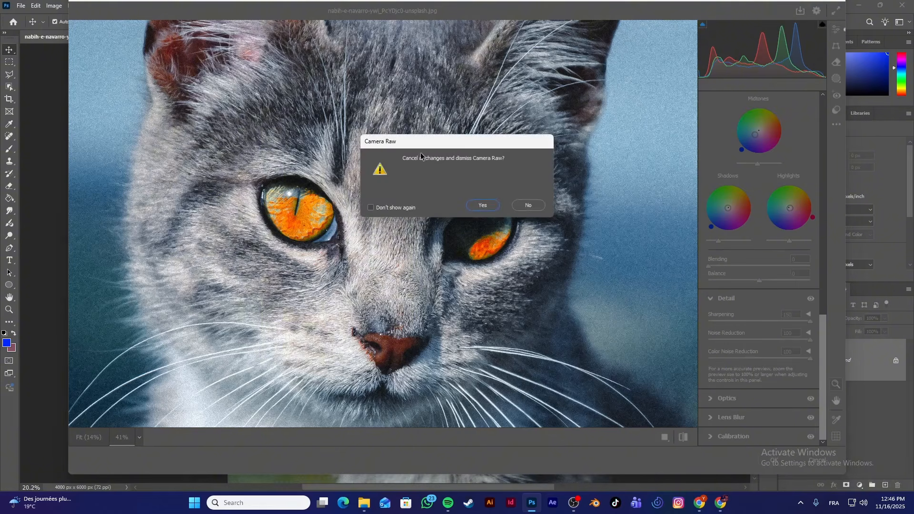
pyautogui.click(495, 206)
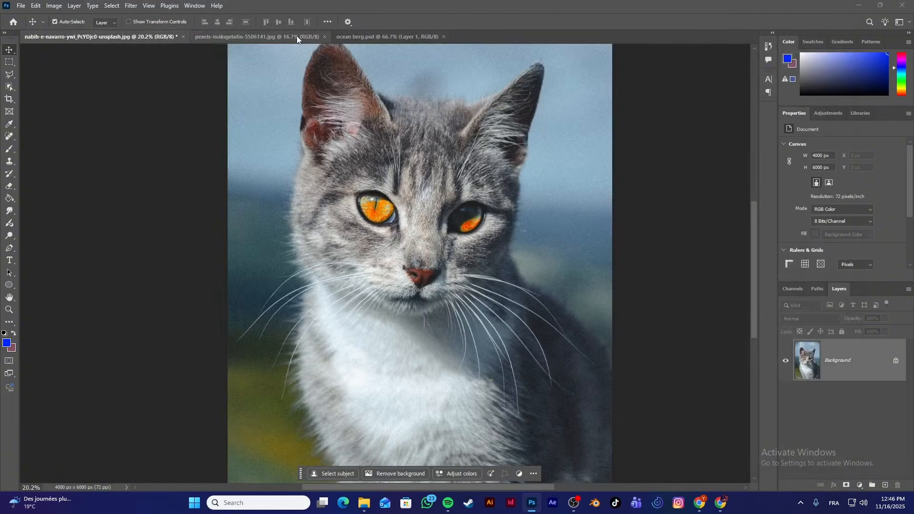
# - Switch to the portrait of the man in the white T-shirt and open it in the Camera Raw Filter
pyautogui.click(305, 37)
pyautogui.click(131, 6)
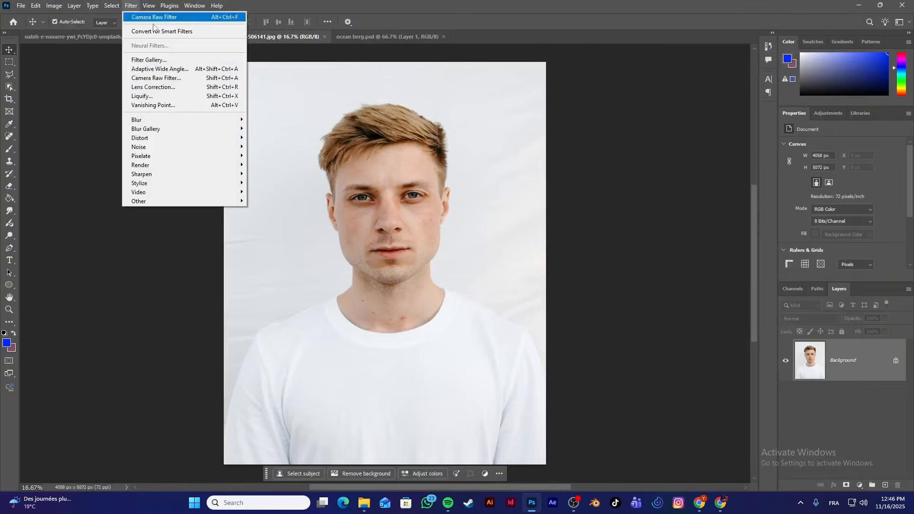
pyautogui.click(181, 78)
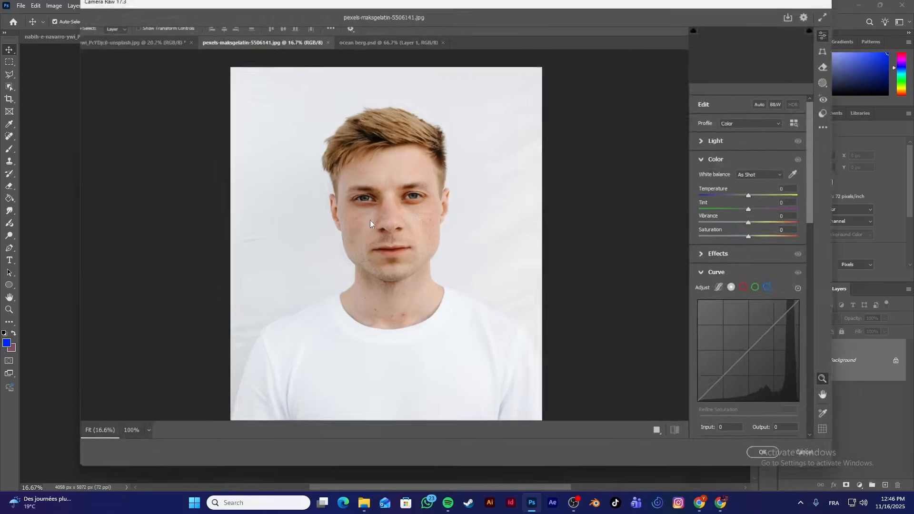
# - Set the portrait's Sharpening to 150 in the Detail settings and inspect the skin texture up close
pyautogui.scroll(5, 374, 210)
pyautogui.scroll(-10, 784, 298)
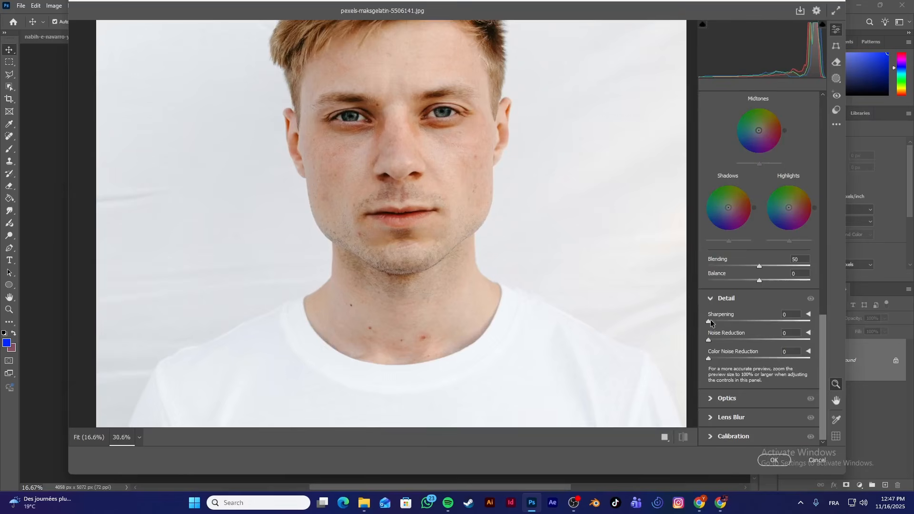
pyautogui.moveTo(711, 323); pyautogui.dragTo(822, 323)
pyautogui.scroll(5, 453, 103)
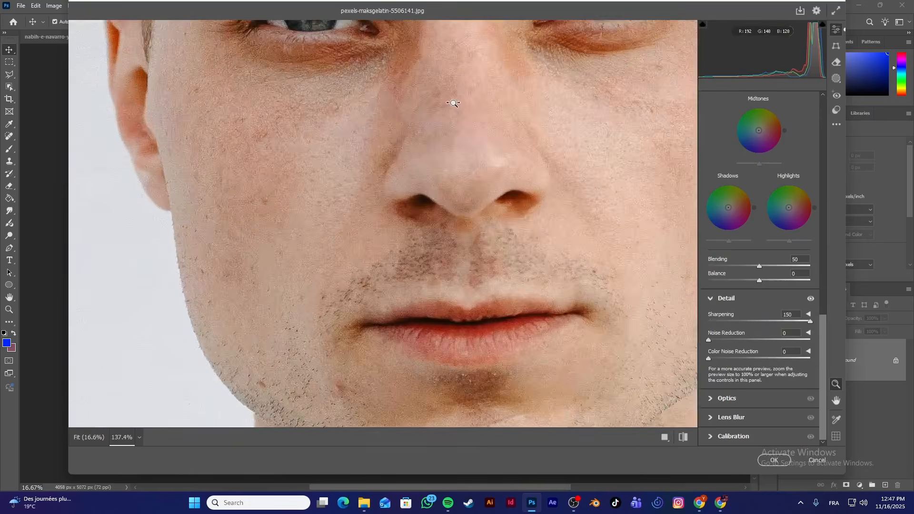
pyautogui.scroll(-3, 453, 103)
pyautogui.scroll(1, 720, 312)
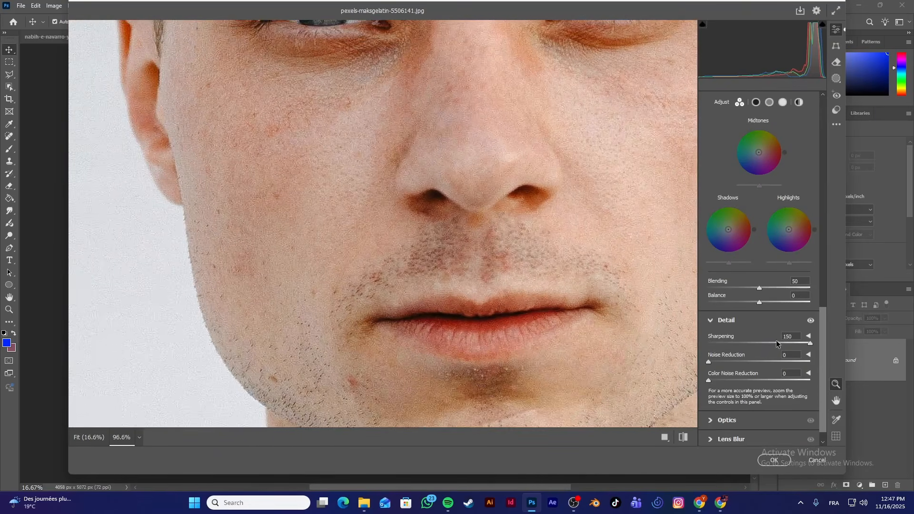
# - Try other Sharpening amounts, return it to 150, and set Noise Reduction to 100 to smooth the man's skin
pyautogui.moveTo(772, 349); pyautogui.dragTo(727, 355)
pyautogui.moveTo(710, 356); pyautogui.dragTo(810, 357)
pyautogui.moveTo(712, 365); pyautogui.dragTo(730, 374)
pyautogui.scroll(4, 311, 86)
pyautogui.scroll(-2, 295, 114)
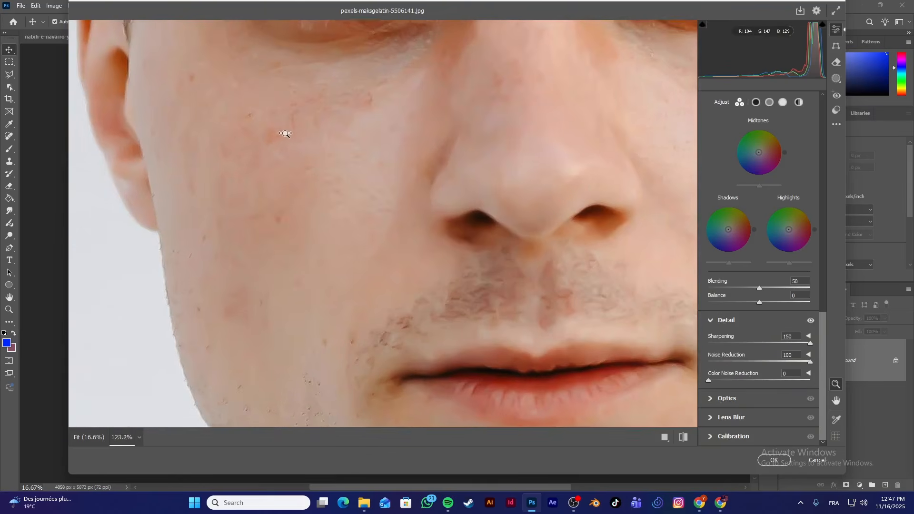
pyautogui.scroll(-1, 285, 134)
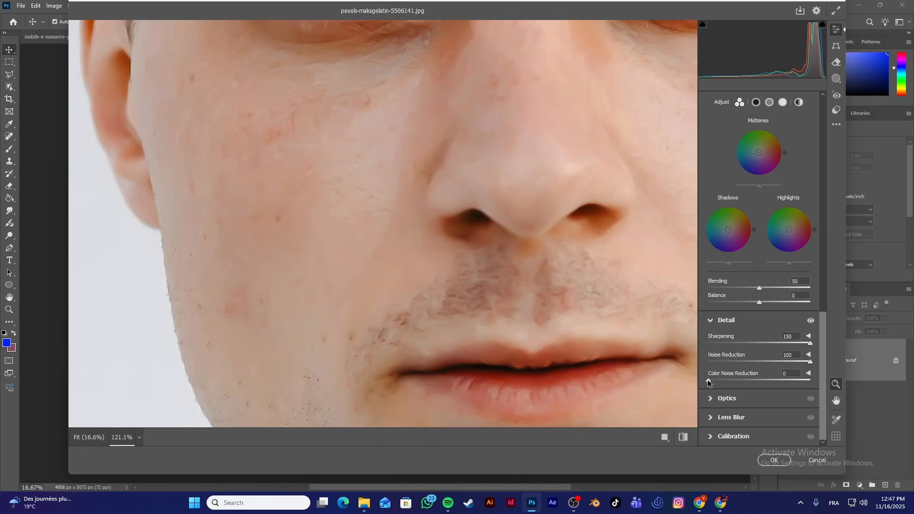
# - Try out Color Noise Reduction on the portrait, set it back to 0 and check the whole face
pyautogui.moveTo(810, 380); pyautogui.dragTo(683, 393)
pyautogui.scroll(-8, 578, 257)
pyautogui.scroll(5, 649, 187)
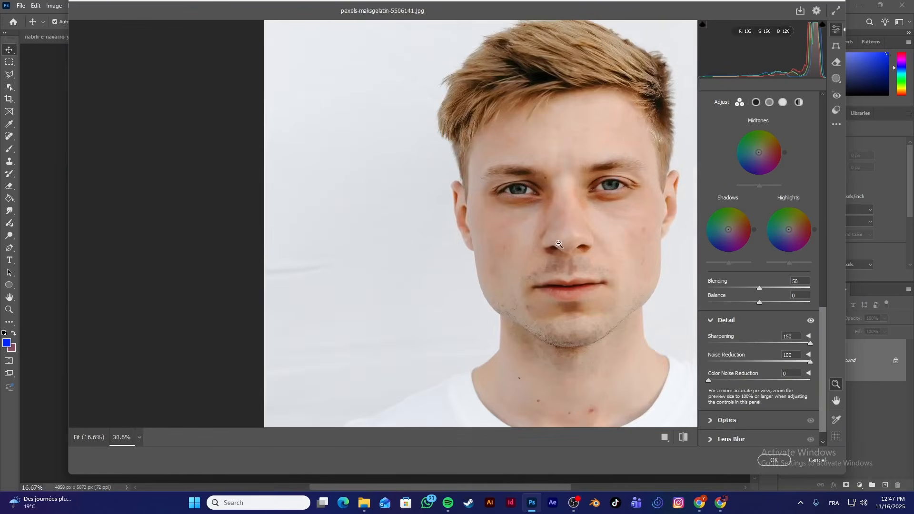
# - Inspect the man's smoothed face up close and apply the Camera Raw adjustments to the portrait
pyautogui.scroll(-2, 662, 182)
pyautogui.scroll(3, 649, 198)
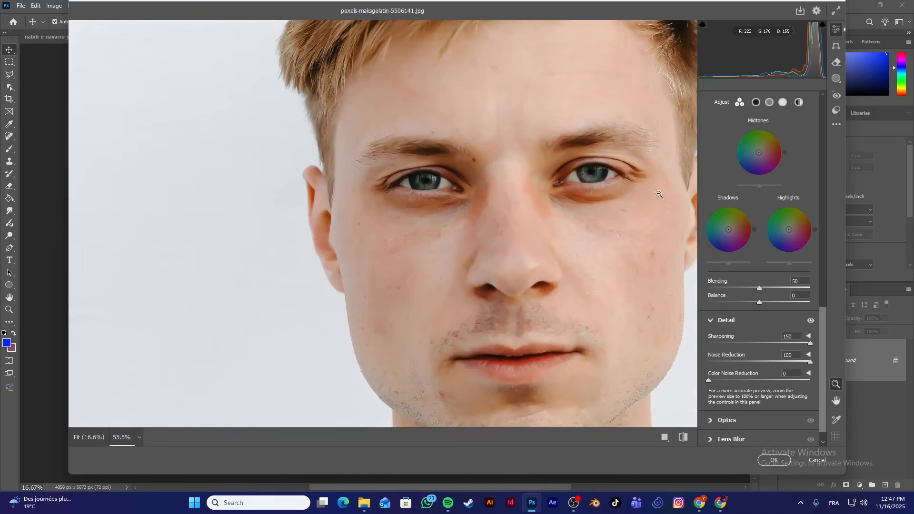
pyautogui.click(772, 460)
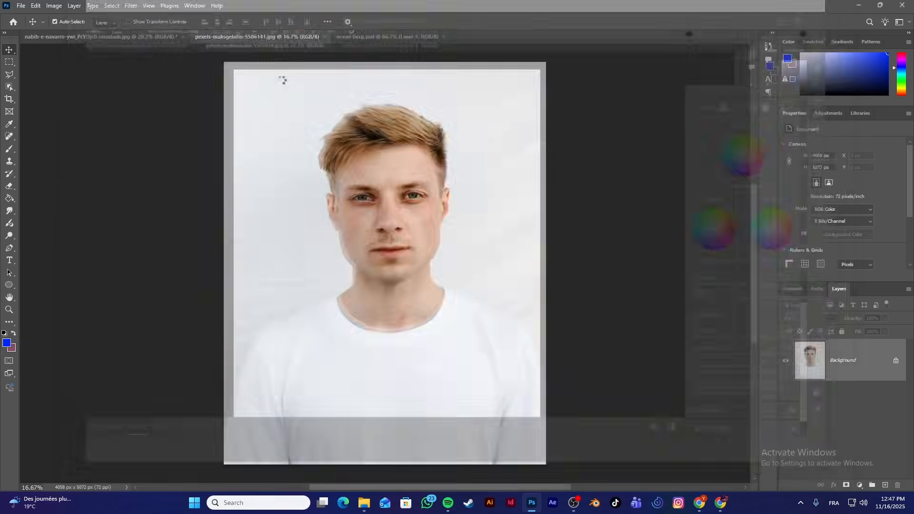
# - Switch to the cat photo and open it in the Camera Raw Filter
pyautogui.click(142, 38)
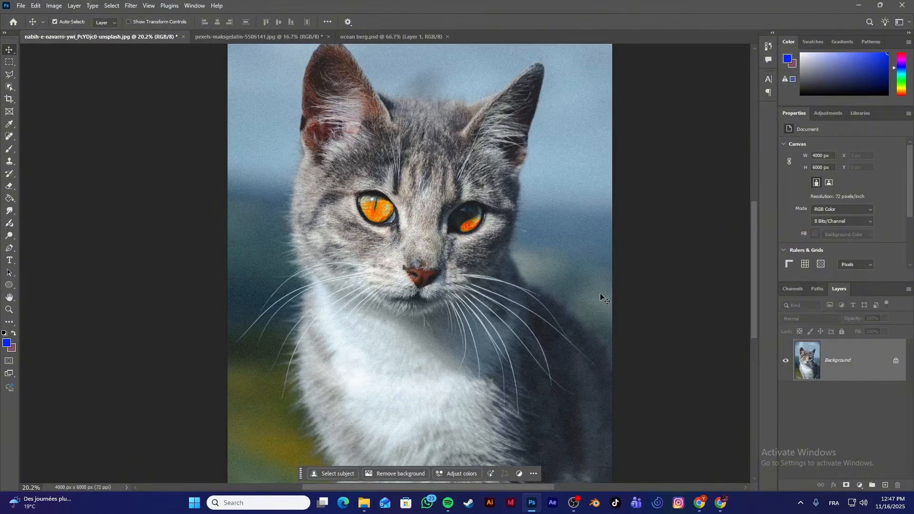
pyautogui.click(131, 5)
pyautogui.click(170, 79)
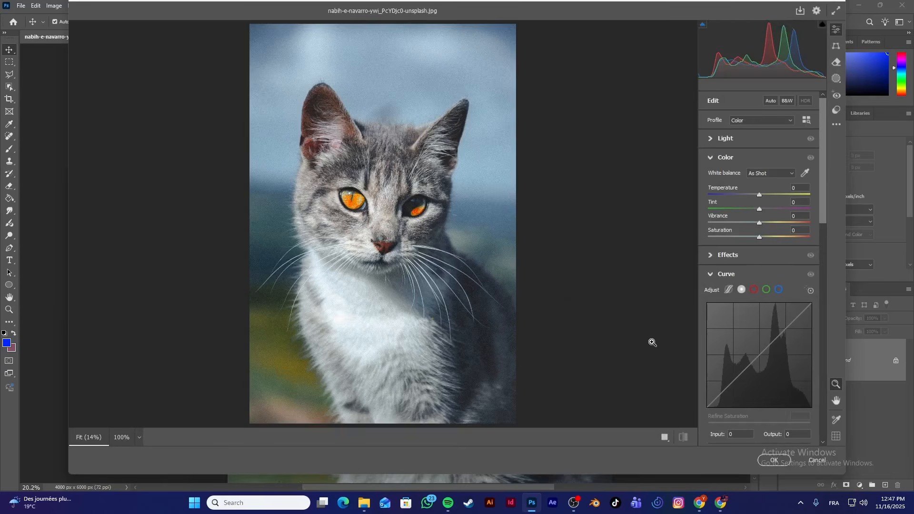
# - Try out Distortion in the Optics settings, return it to 0, and set Vignette to -100
pyautogui.scroll(-1, 686, 224)
pyautogui.scroll(-5, 766, 246)
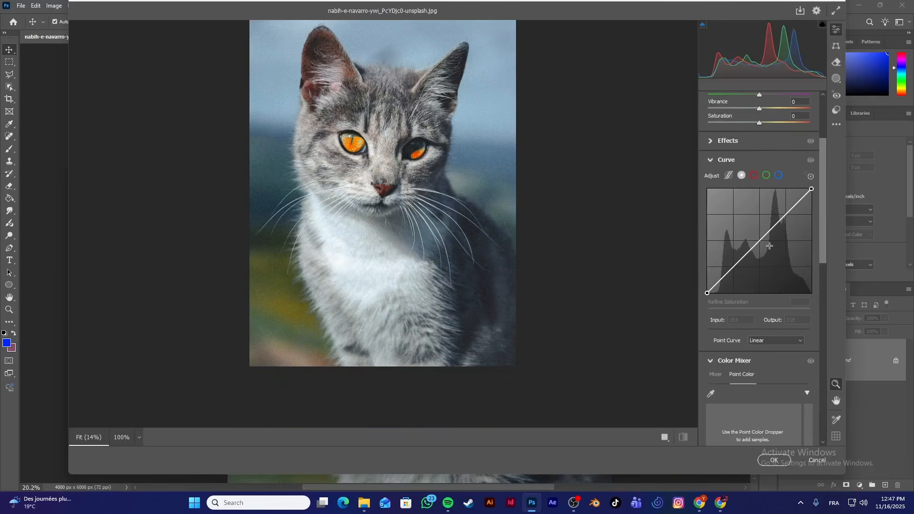
pyautogui.scroll(-2, 357, 213)
pyautogui.scroll(5, 605, 187)
pyautogui.scroll(-2, 695, 320)
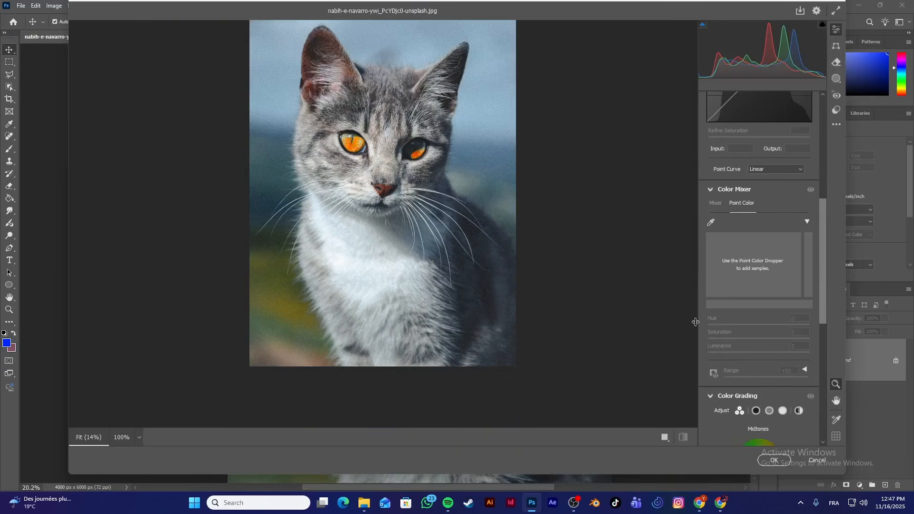
pyautogui.moveTo(824, 235); pyautogui.dragTo(827, 365)
pyautogui.click(717, 400)
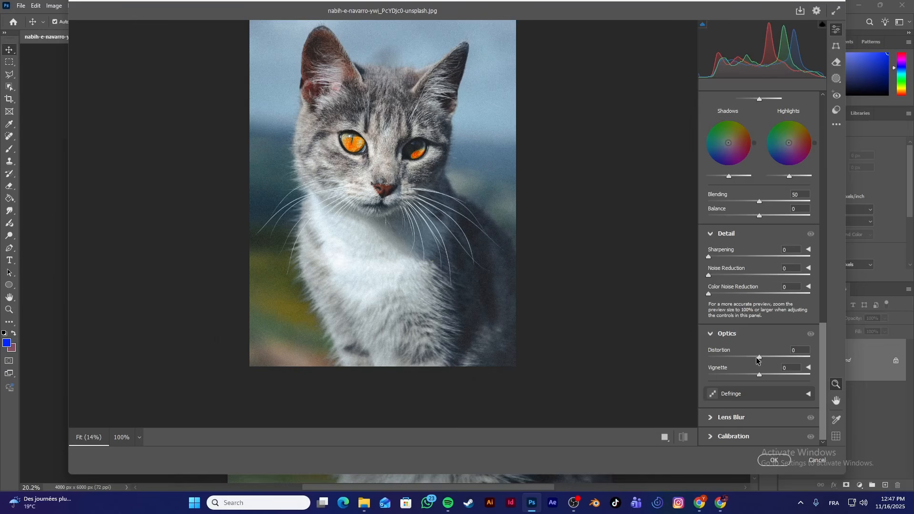
pyautogui.moveTo(761, 360); pyautogui.dragTo(651, 372)
pyautogui.write('00')
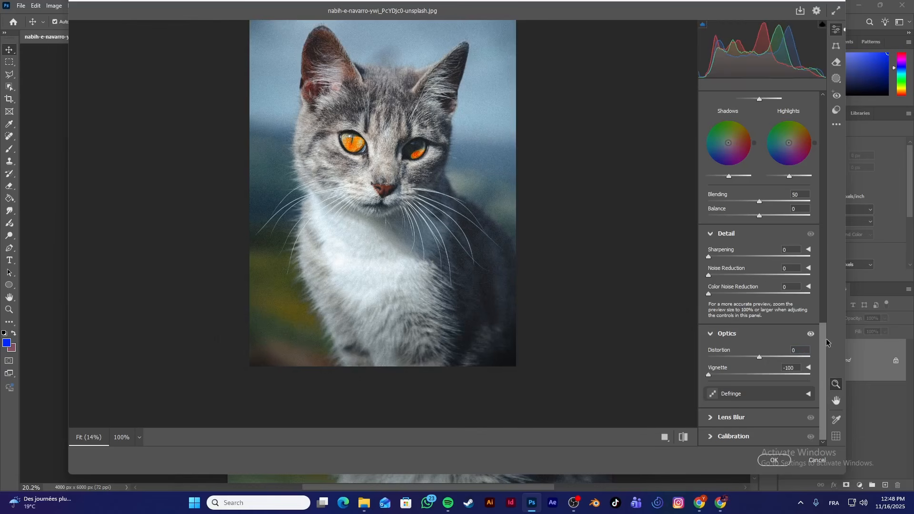
# - Collapse the Color Grading and Detail settings, inspect the vignette on the cat photo, and apply the filter
pyautogui.scroll(5, 828, 342)
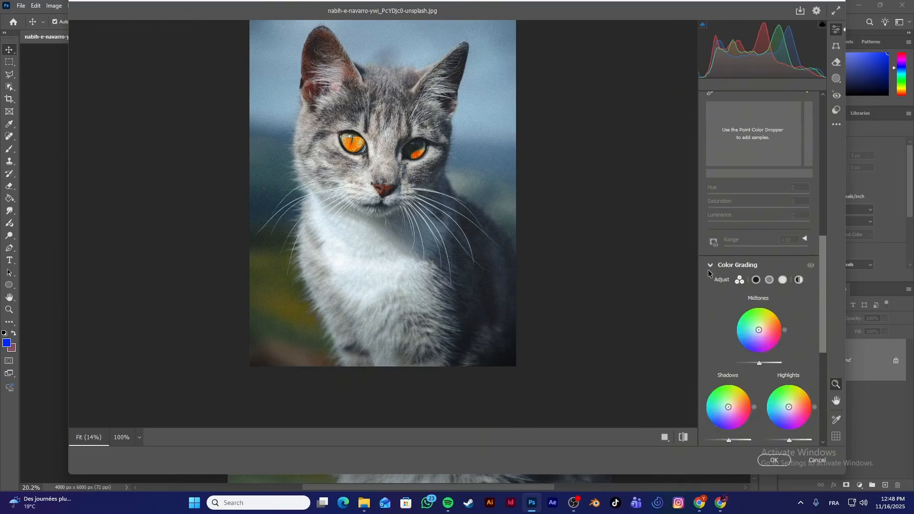
pyautogui.click(775, 267)
pyautogui.click(711, 286)
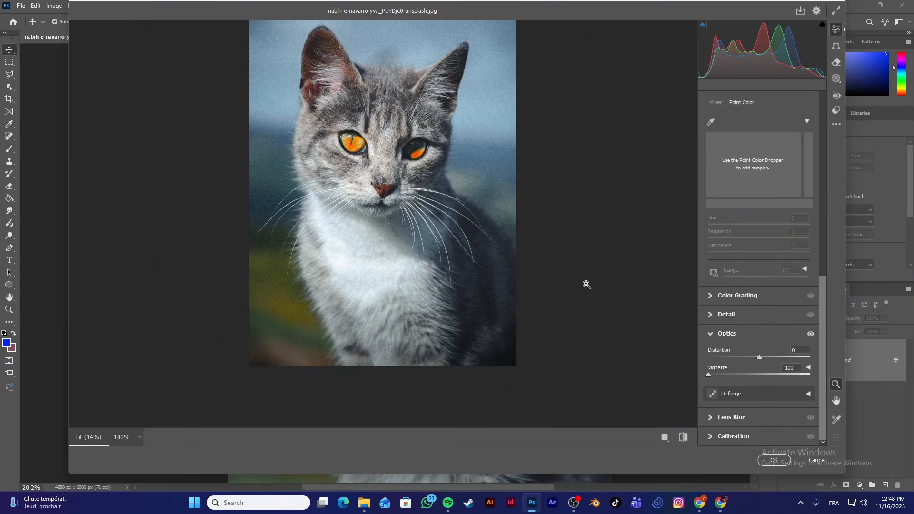
pyautogui.scroll(9, 530, 220)
pyautogui.scroll(-10, 534, 226)
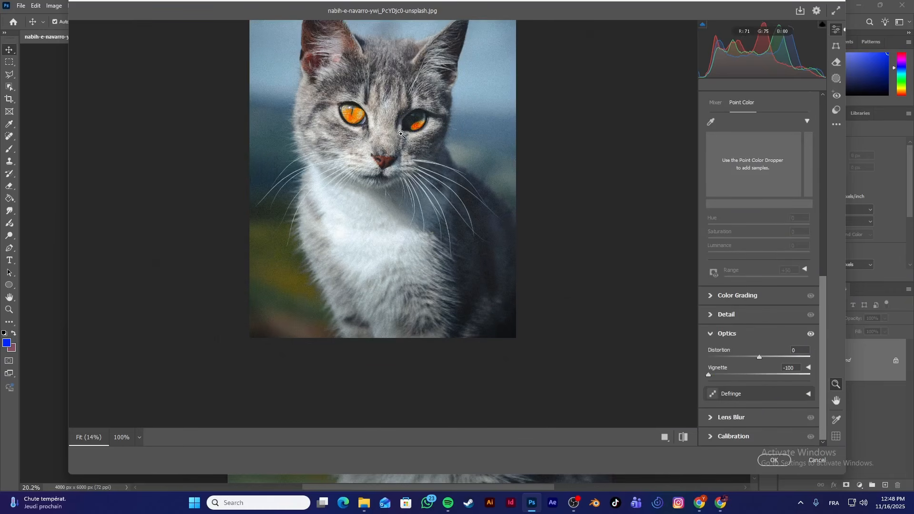
pyautogui.scroll(10, 402, 134)
pyautogui.scroll(-8, 402, 134)
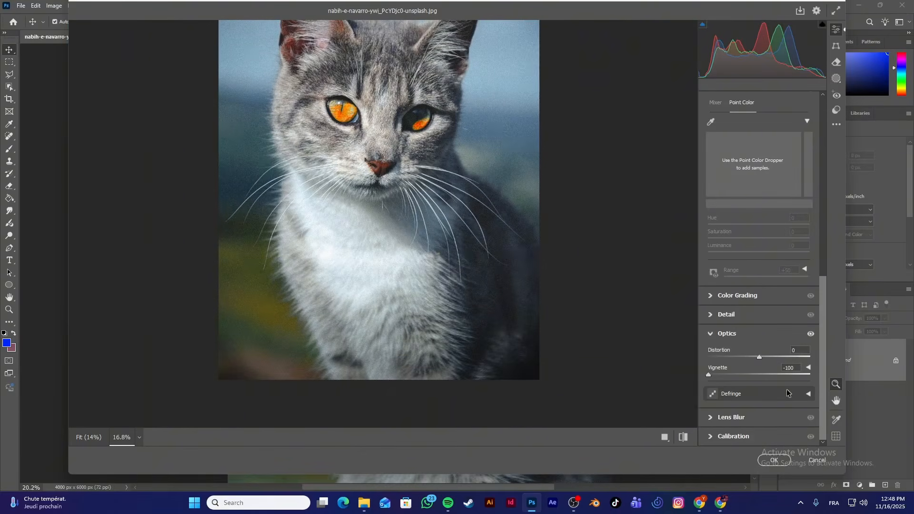
pyautogui.click(775, 461)
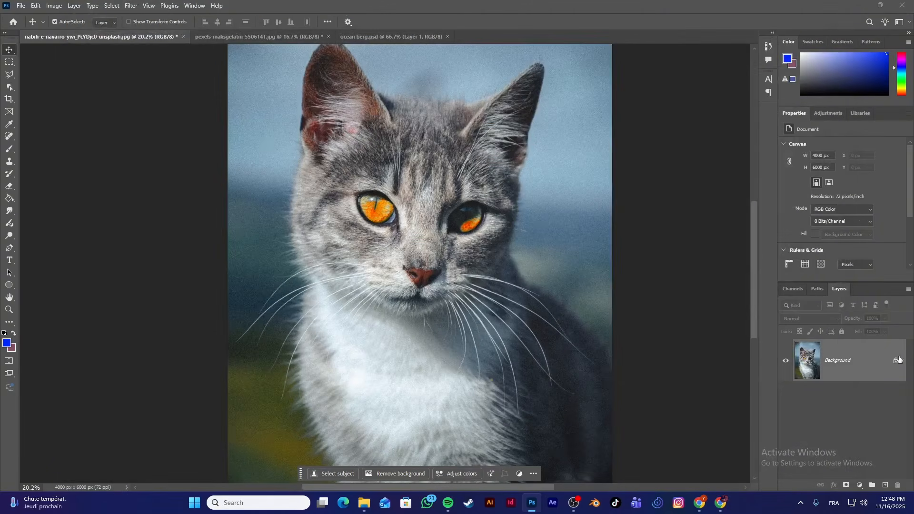
# - Undo the Camera Raw adjustments applied to the cat photo
pyautogui.click(134, 8)
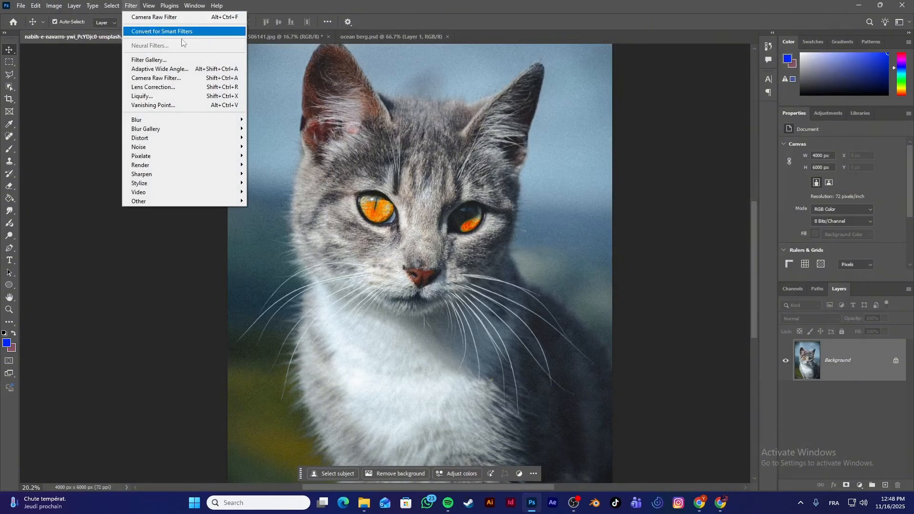
pyautogui.click(709, 252)
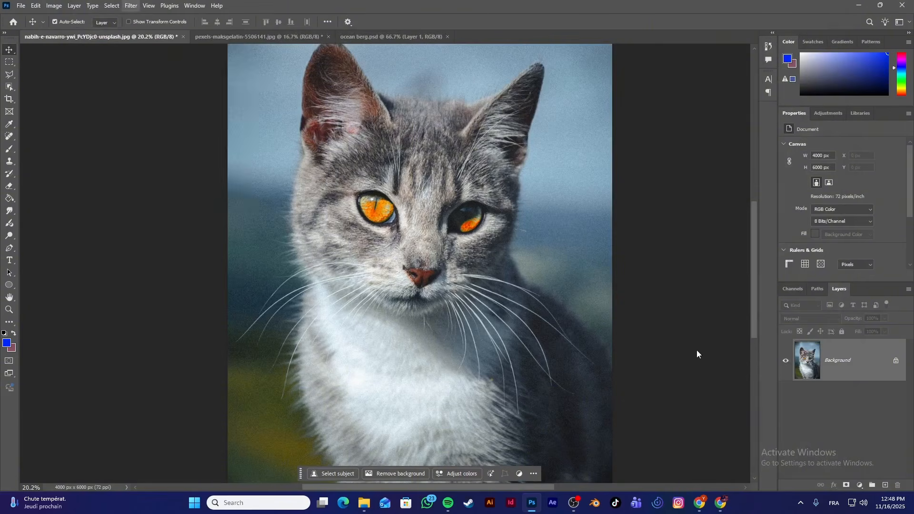
pyautogui.hotkey('ctrl', 'z')
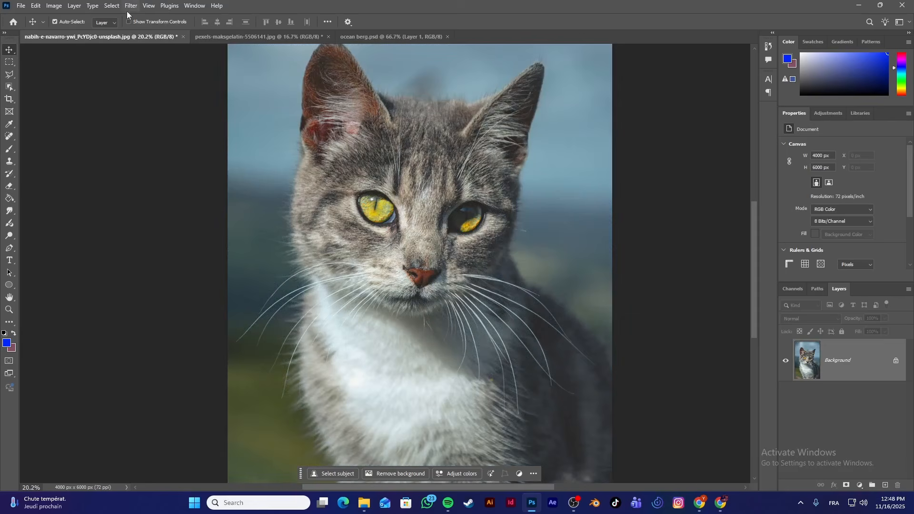
# - Convert the cat photo's background layer for smart filters and accept its conversion to a smart object
pyautogui.click(126, 11)
pyautogui.click(142, 32)
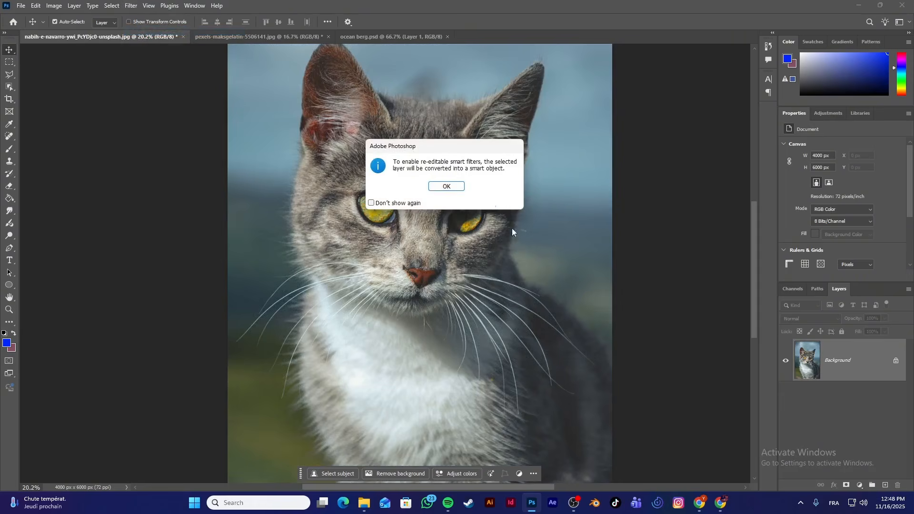
pyautogui.click(446, 186)
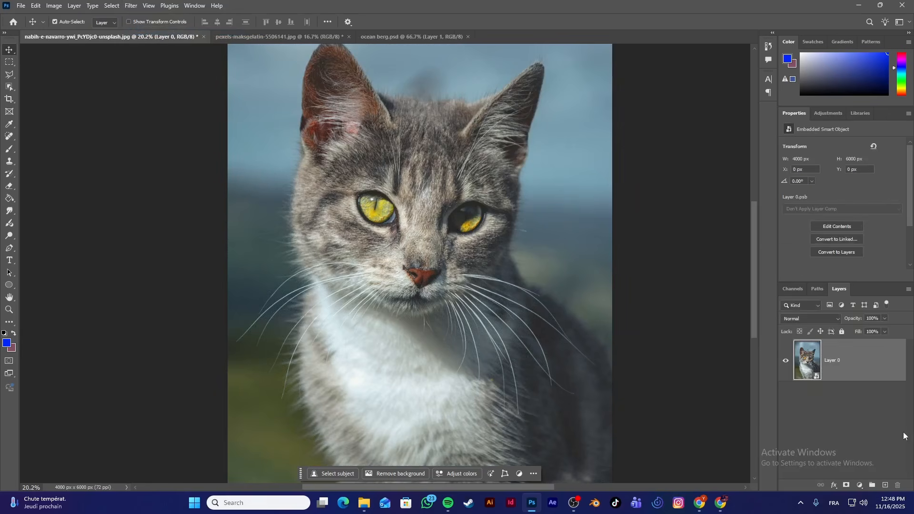
# - Apply the Camera Raw Filter to the cat smart object with the Monochrome profile
pyautogui.click(131, 6)
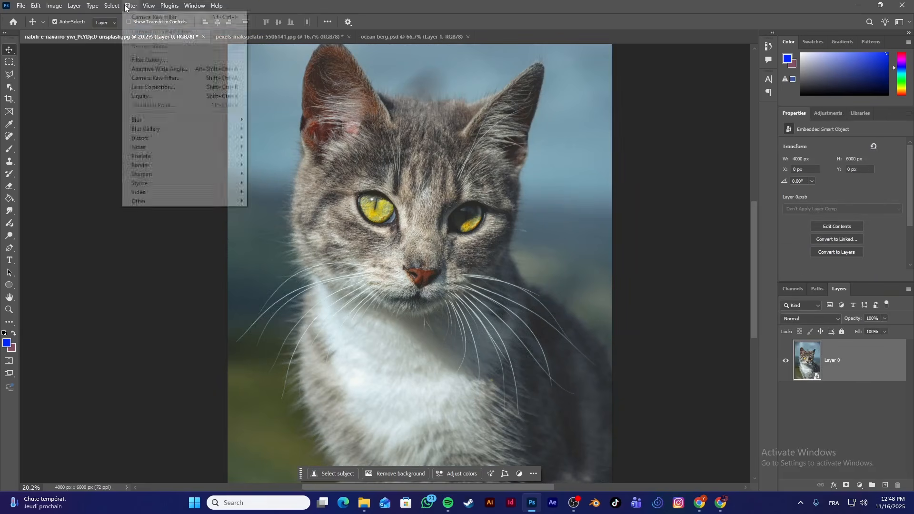
pyautogui.click(149, 78)
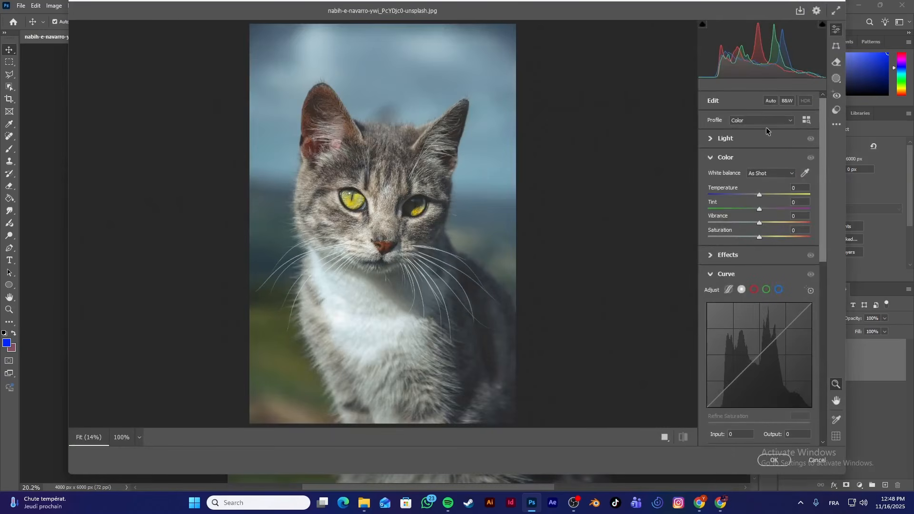
pyautogui.click(765, 122)
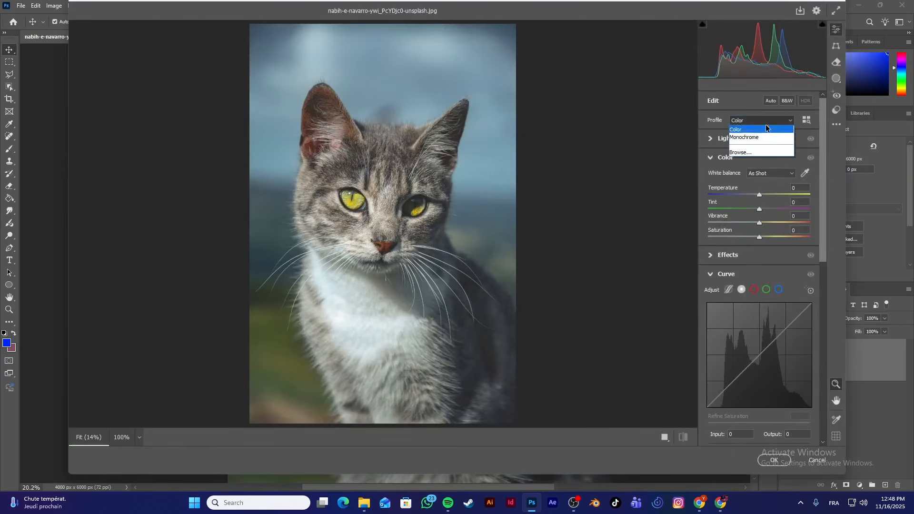
pyautogui.click(768, 138)
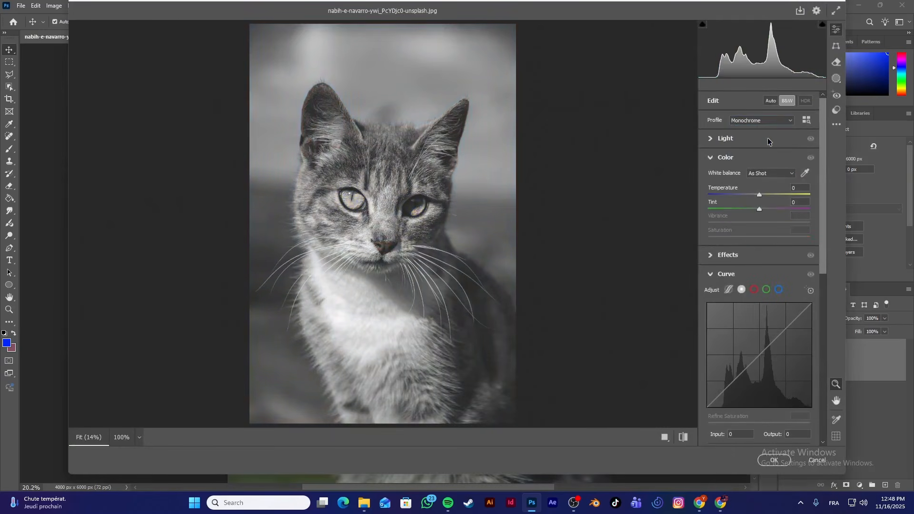
pyautogui.click(792, 459)
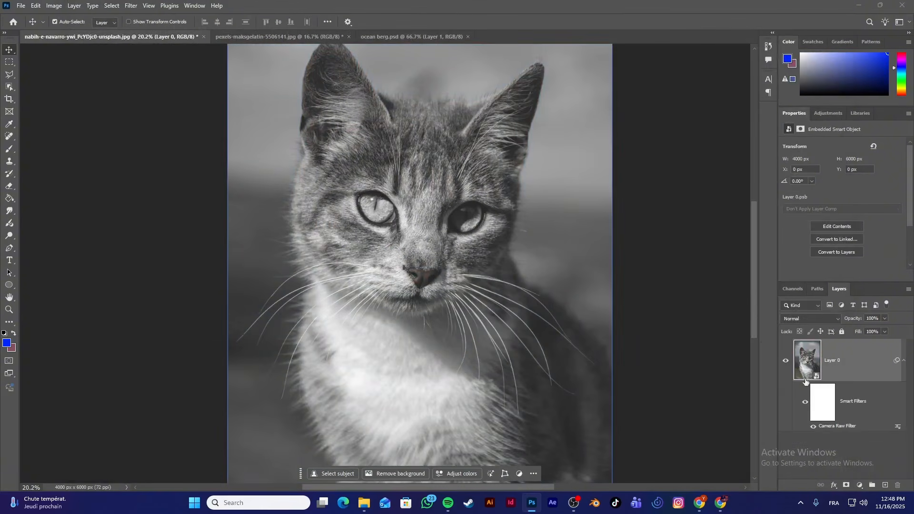
# - Paint black over both of the cat's eyes on the smart filter mask to bring back their color
pyautogui.click(823, 402)
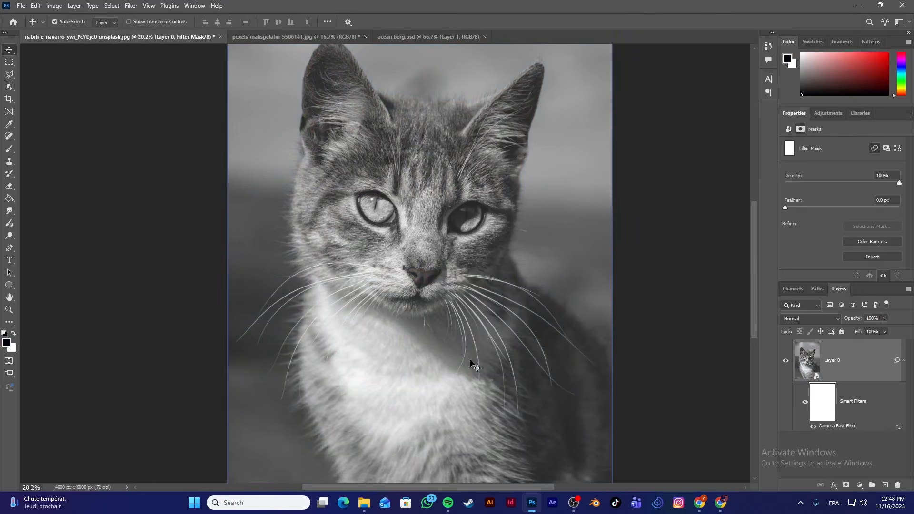
pyautogui.click(9, 149)
pyautogui.moveTo(376, 204)
pyautogui.mouseDown()
pyautogui.moveTo(368, 198)
pyautogui.moveTo(387, 208)
pyautogui.mouseUp()
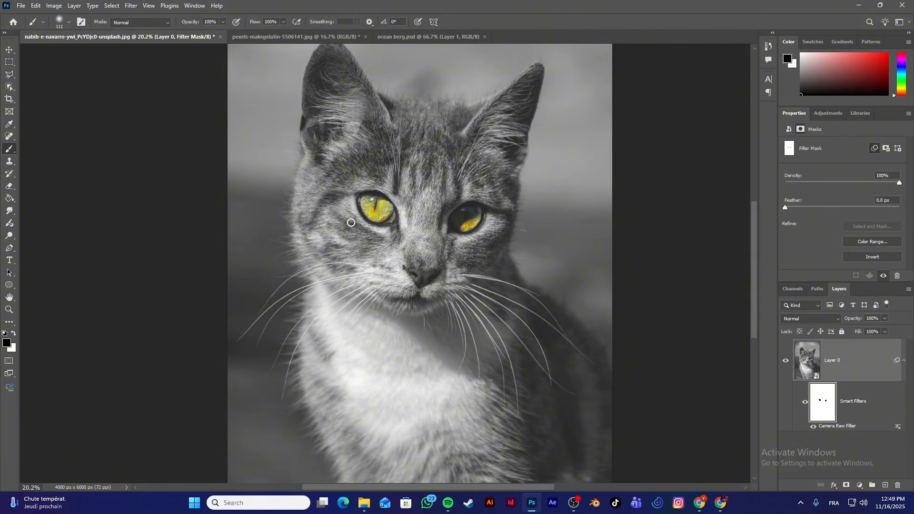
pyautogui.scroll(-2, 559, 258)
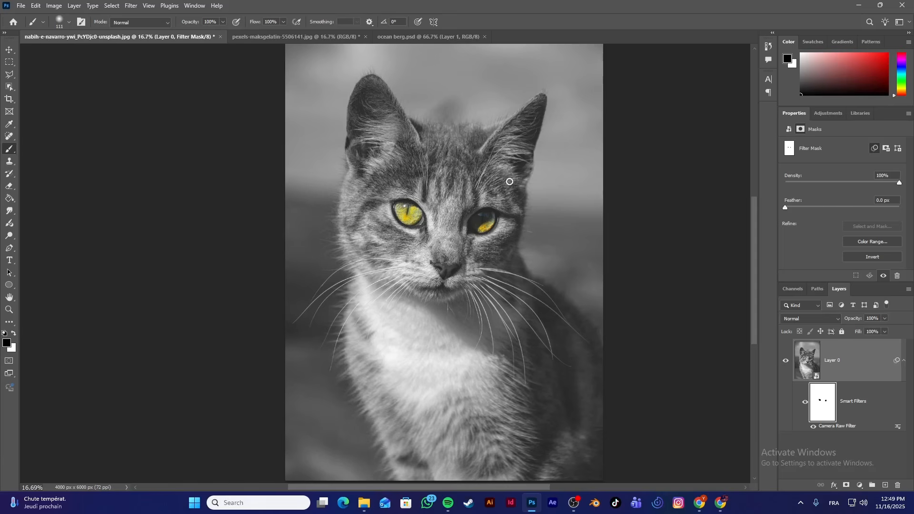
# - Reopen the cat layer's Camera Raw smart filter, set Temperature to -51 and the profile to Color, and apply it
pyautogui.click(843, 431)
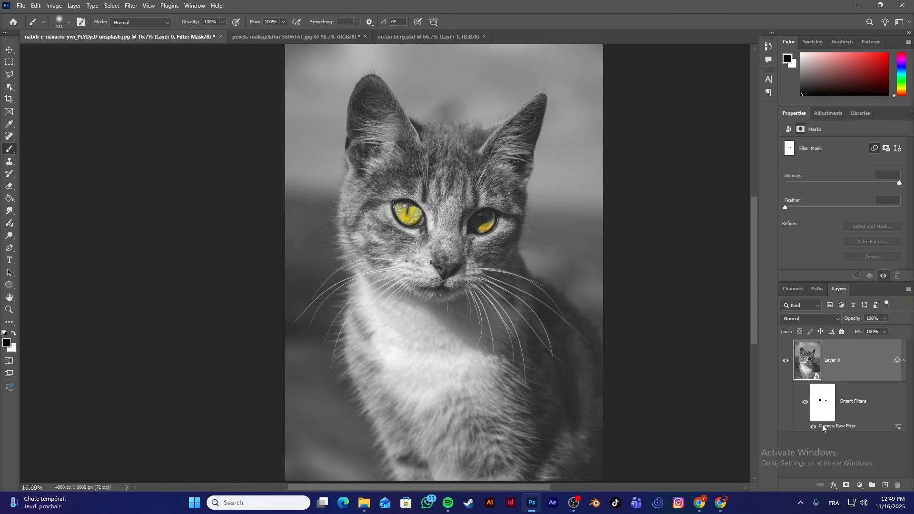
pyautogui.hotkey('ctrl', 'shift', 'a')
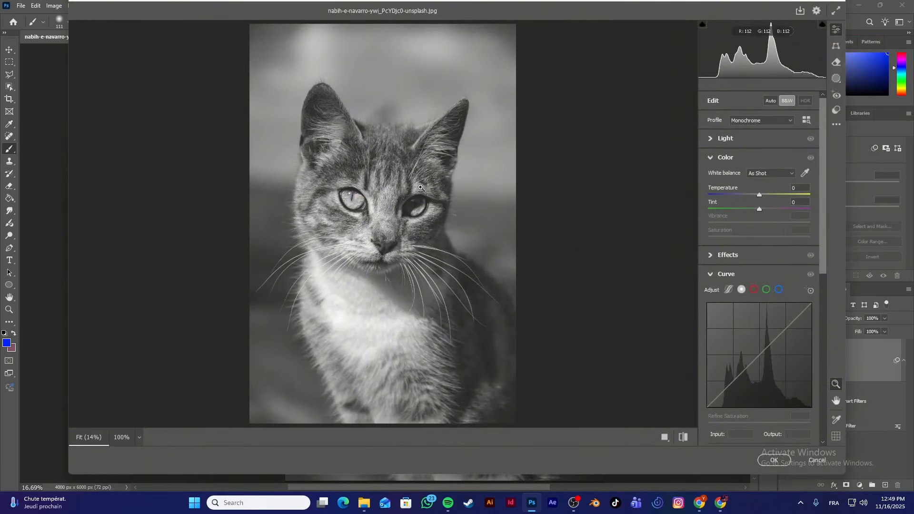
pyautogui.scroll(3, 458, 193)
pyautogui.moveTo(760, 194); pyautogui.dragTo(734, 195)
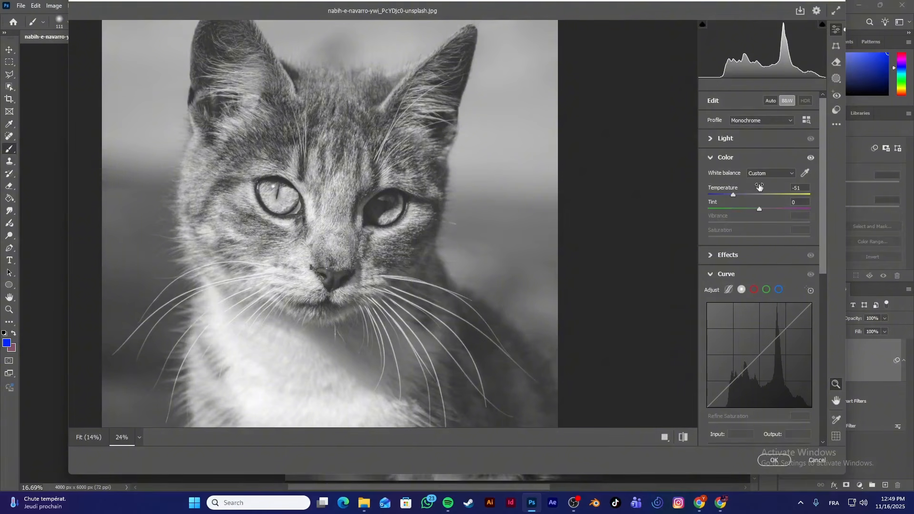
pyautogui.click(762, 121)
pyautogui.click(757, 128)
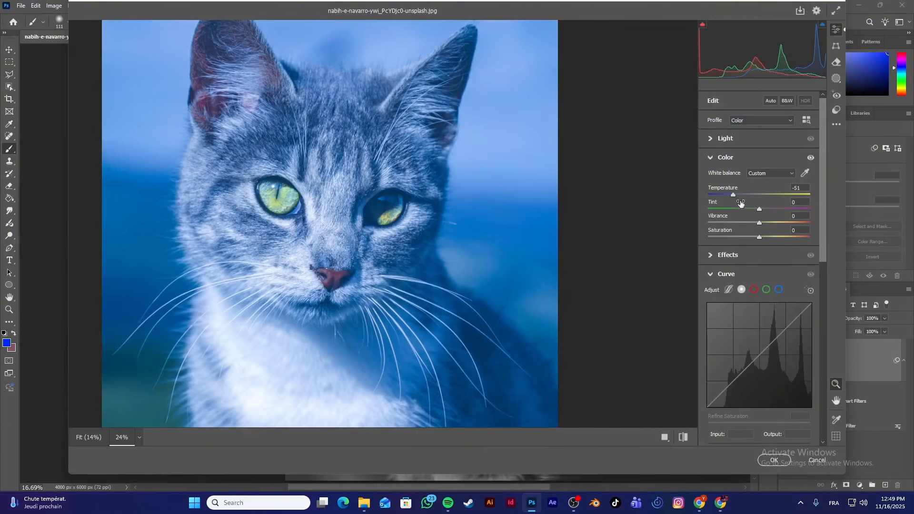
pyautogui.click(774, 460)
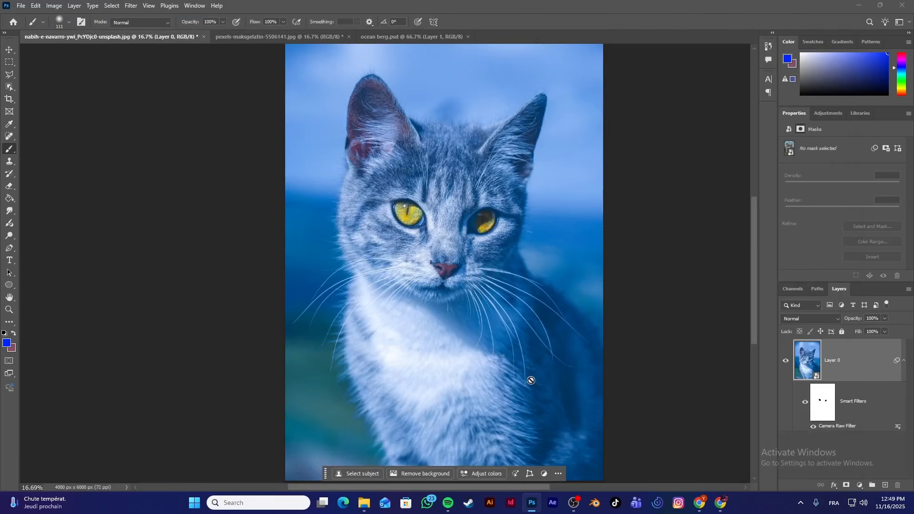
# - Undo the last smart filter change, then try painting on the cat layer and decline rasterizing the smart object
pyautogui.press('super+z')
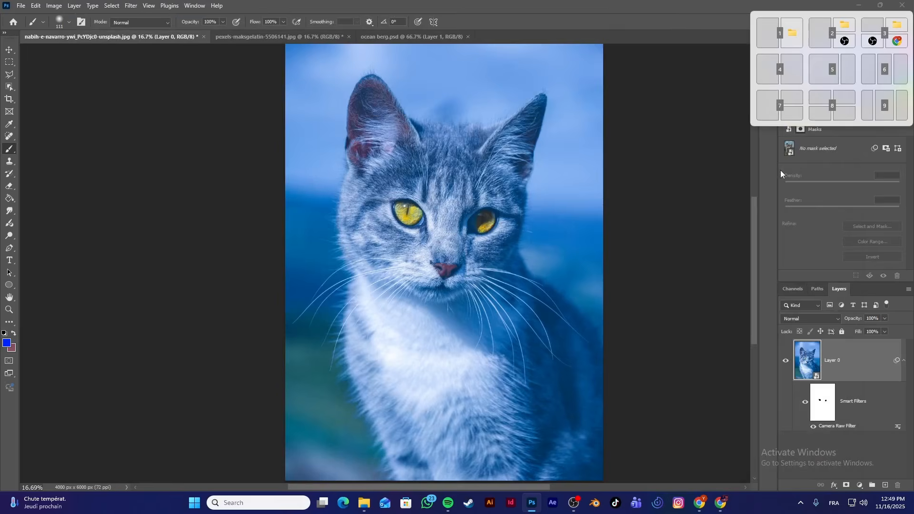
pyautogui.click(709, 201)
pyautogui.hotkey('ctrl', 'z')
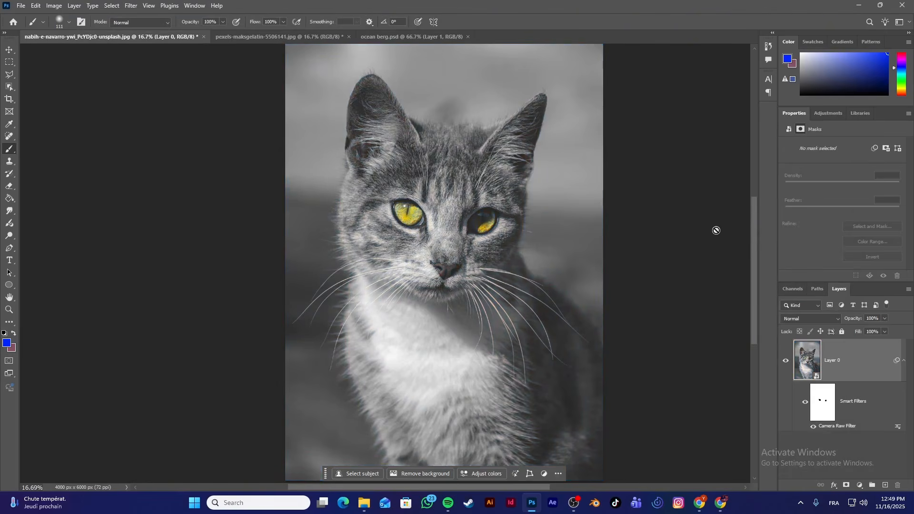
pyautogui.click(427, 213)
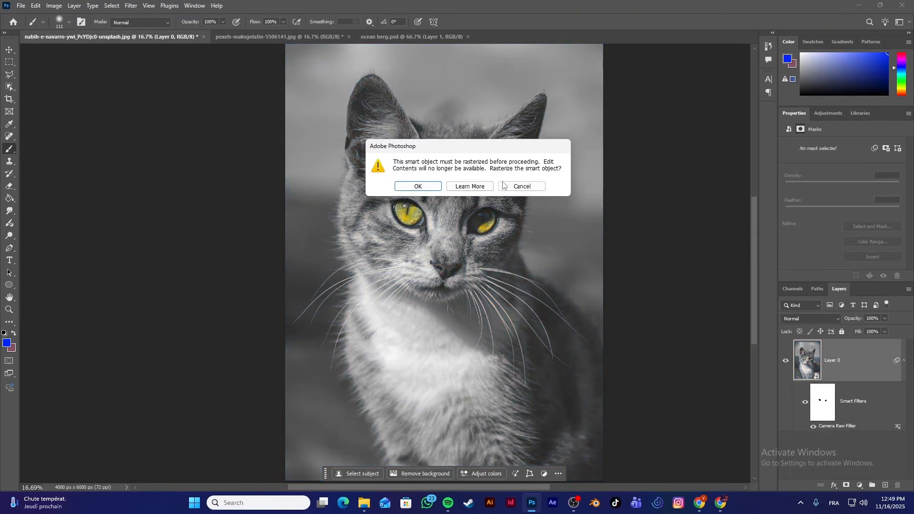
pyautogui.click(519, 186)
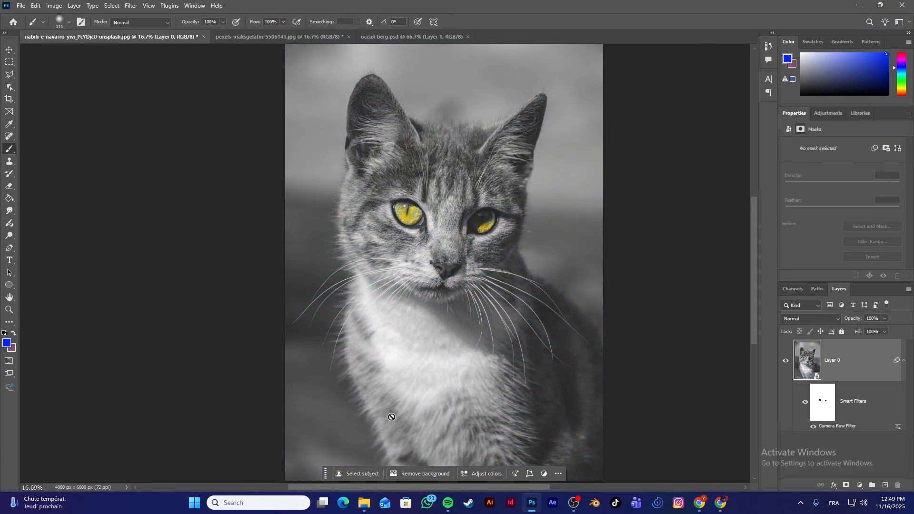
# - Open the basketball photo pexels-pixabay-163452 from the PHOTOS folder
pyautogui.click(316, 36)
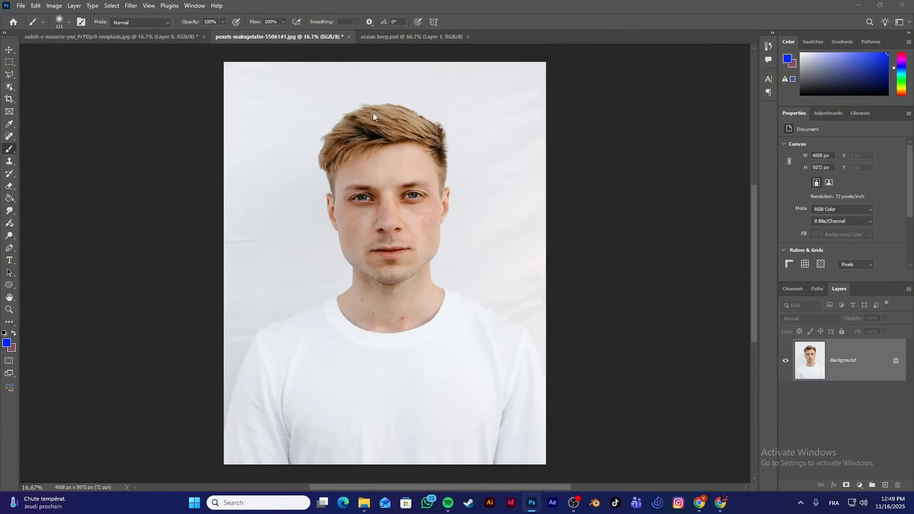
pyautogui.hotkey('ctrl', 'o')
pyautogui.scroll(-5, 313, 206)
pyautogui.scroll(-8, 314, 206)
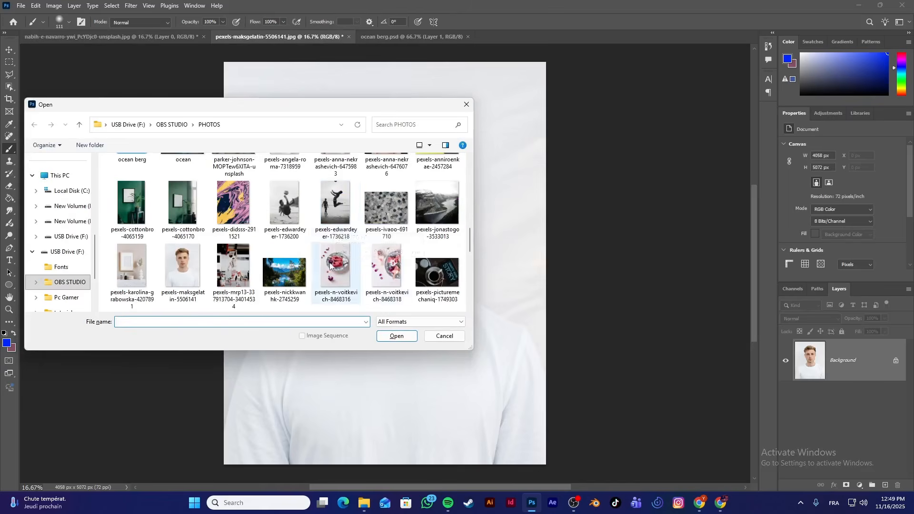
pyautogui.scroll(-3, 333, 248)
pyautogui.click(182, 202)
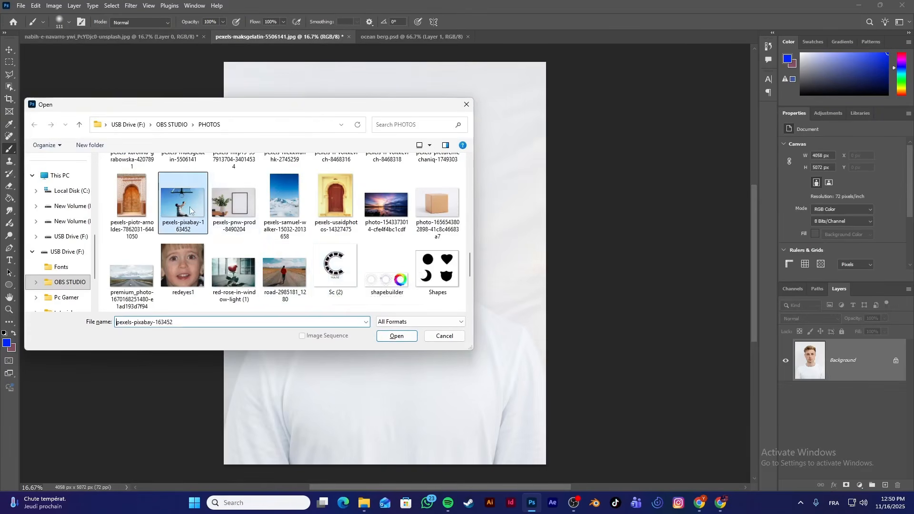
pyautogui.click(398, 336)
pyautogui.scroll(5, 454, 272)
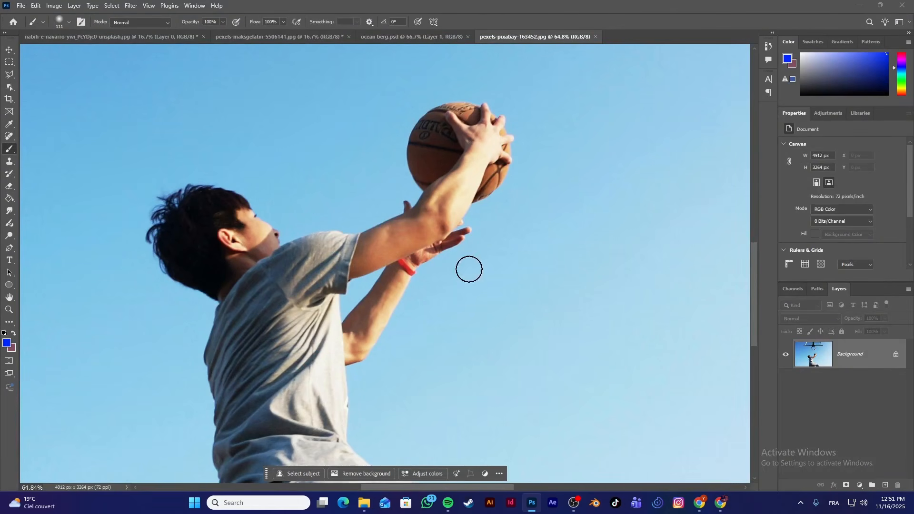
# - Try reshaping the basketball player's raised arm with Liquify's Forward Warp tool at size 91, and cancel the filter
pyautogui.click(131, 6)
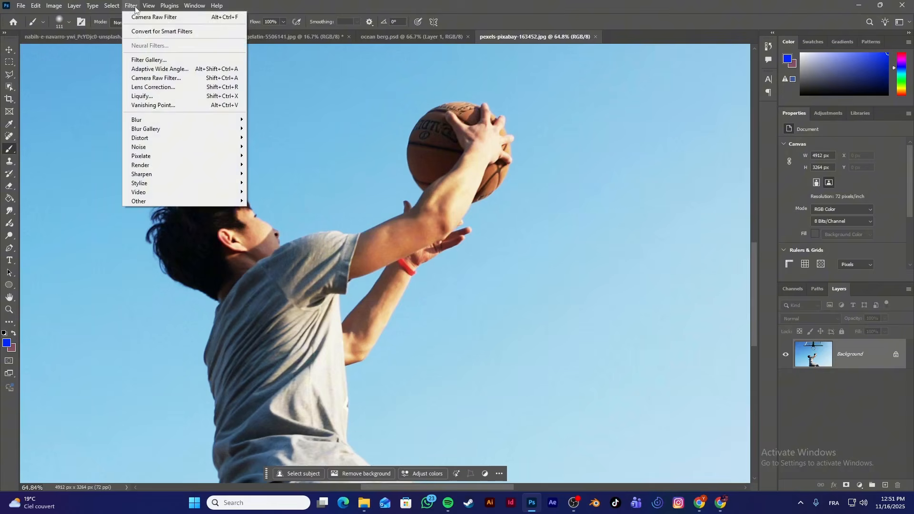
pyautogui.click(163, 94)
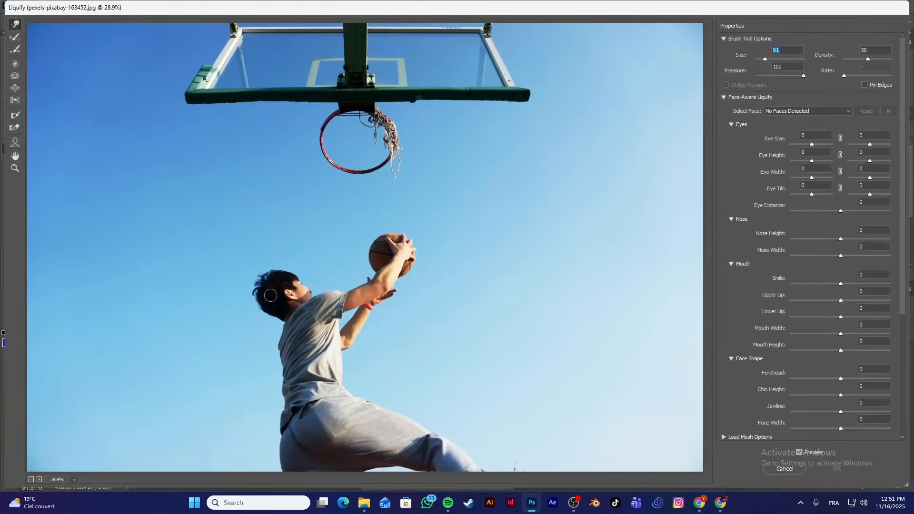
pyautogui.scroll(5, 361, 343)
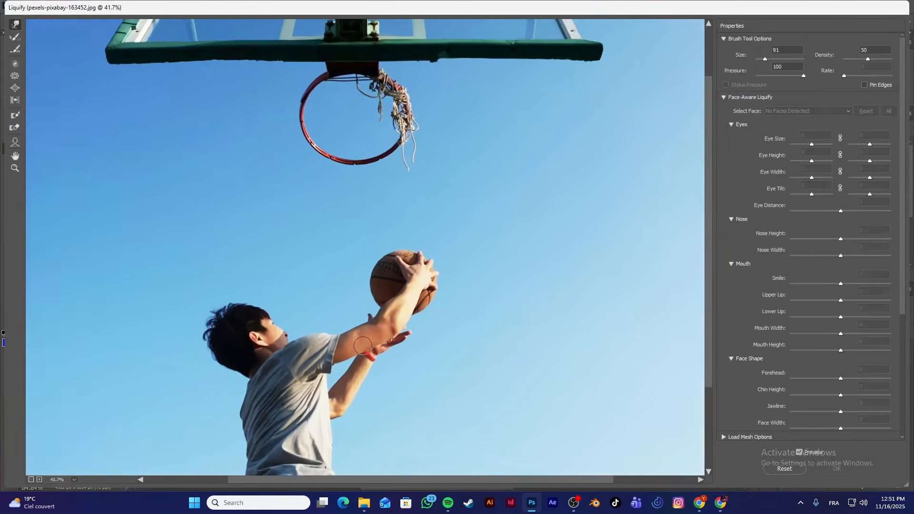
pyautogui.moveTo(708, 171); pyautogui.dragTo(686, 281)
pyautogui.scroll(5, 336, 212)
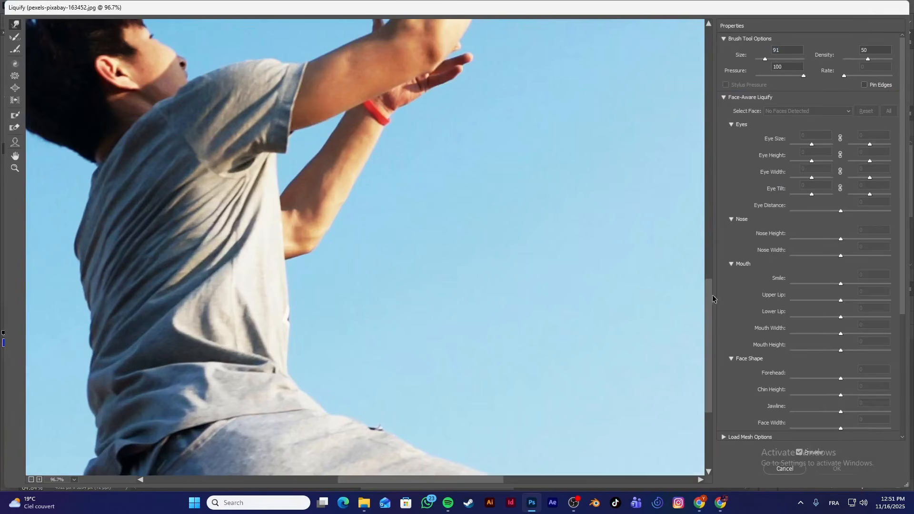
pyautogui.moveTo(710, 289); pyautogui.dragTo(710, 242)
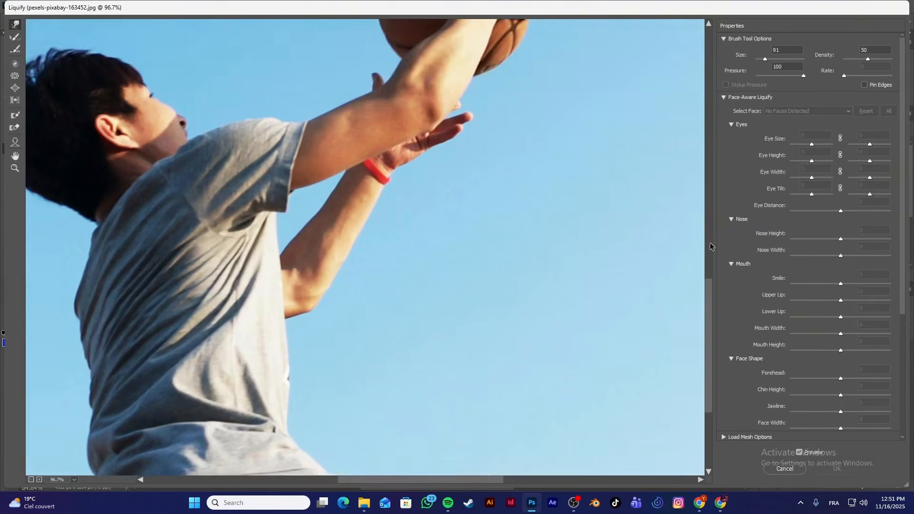
pyautogui.scroll(5, 489, 310)
pyautogui.scroll(1, 333, 328)
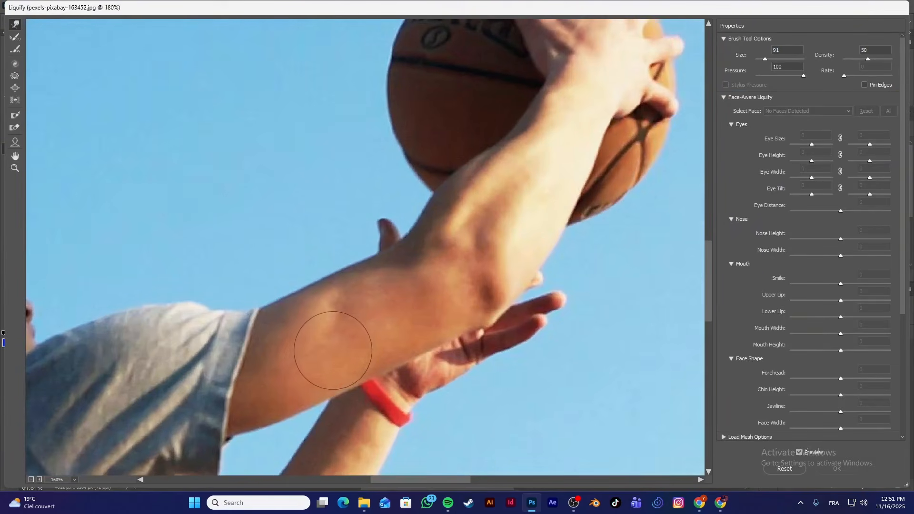
pyautogui.moveTo(288, 396)
pyautogui.mouseDown()
pyautogui.moveTo(343, 351)
pyautogui.moveTo(384, 371)
pyautogui.moveTo(336, 368)
pyautogui.moveTo(363, 373)
pyautogui.moveTo(386, 335)
pyautogui.moveTo(435, 351)
pyautogui.moveTo(439, 326)
pyautogui.moveTo(469, 330)
pyautogui.moveTo(343, 316)
pyautogui.moveTo(274, 345)
pyautogui.moveTo(275, 387)
pyautogui.moveTo(388, 321)
pyautogui.mouseUp()
pyautogui.scroll(-4, 383, 324)
pyautogui.scroll(-4, 380, 333)
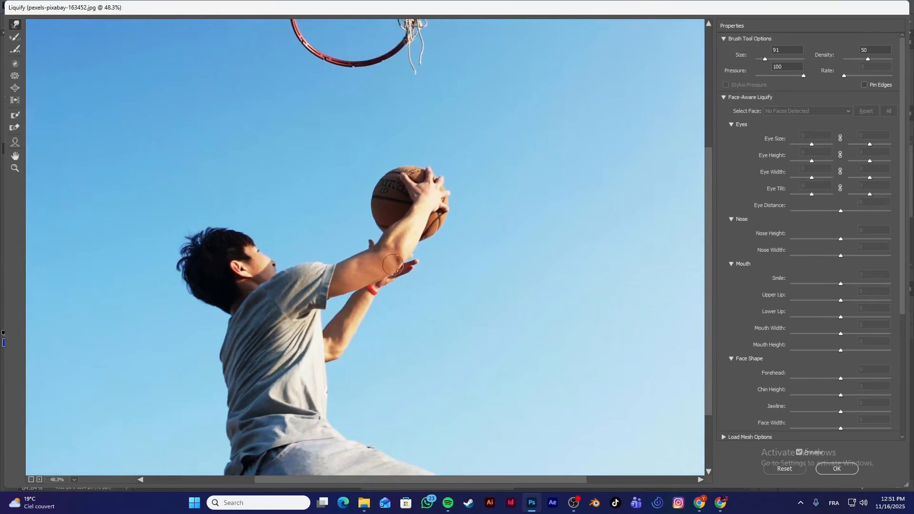
pyautogui.scroll(-2, 385, 265)
pyautogui.scroll(-1, 316, 187)
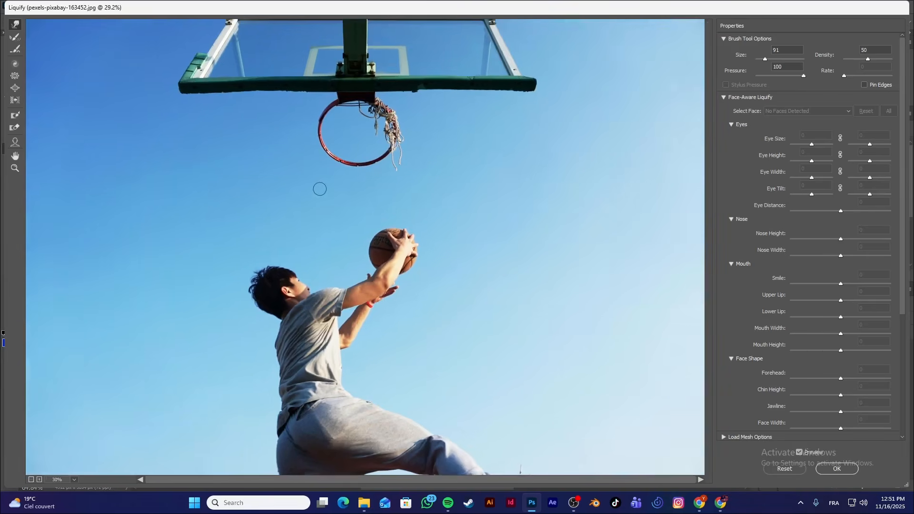
pyautogui.click(784, 468)
# - Switch to the pexels-maksgelatin-5506141 portrait, open it in the Liquify filter and activate the Face tool
pyautogui.click(284, 38)
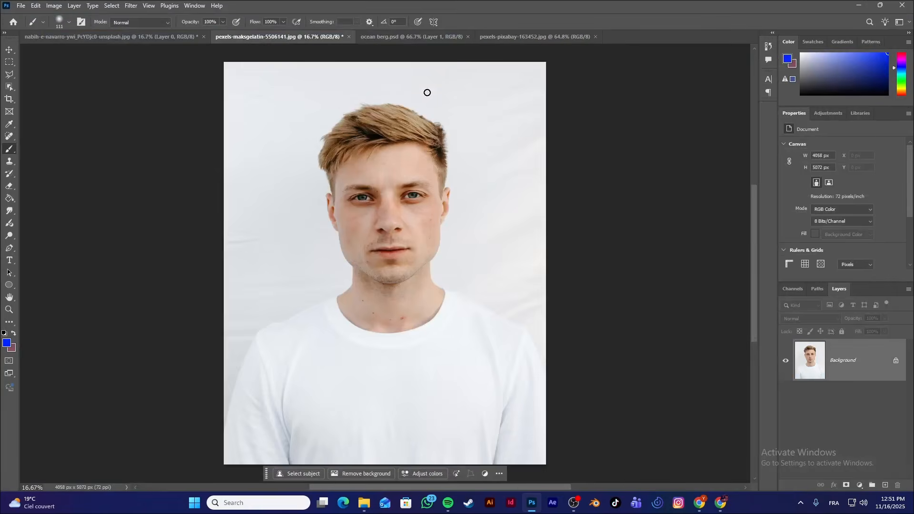
pyautogui.click(130, 6)
pyautogui.click(154, 96)
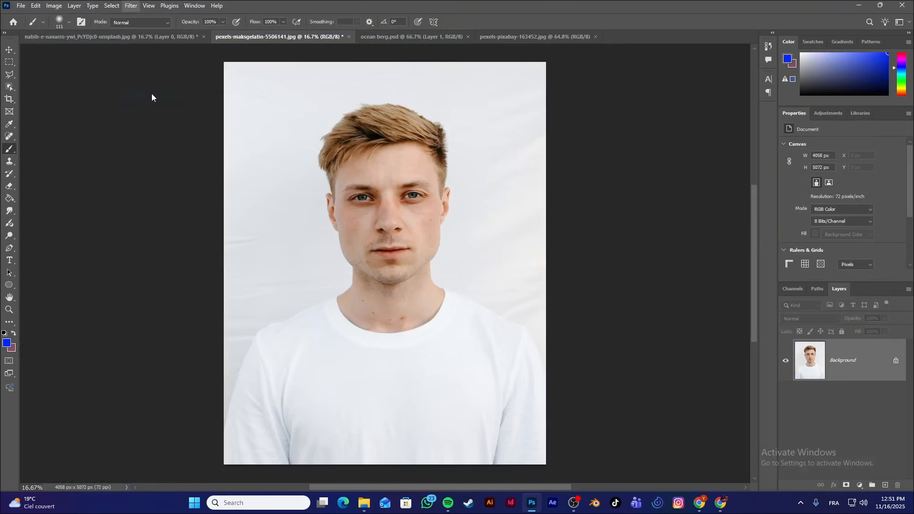
pyautogui.scroll(3, 398, 147)
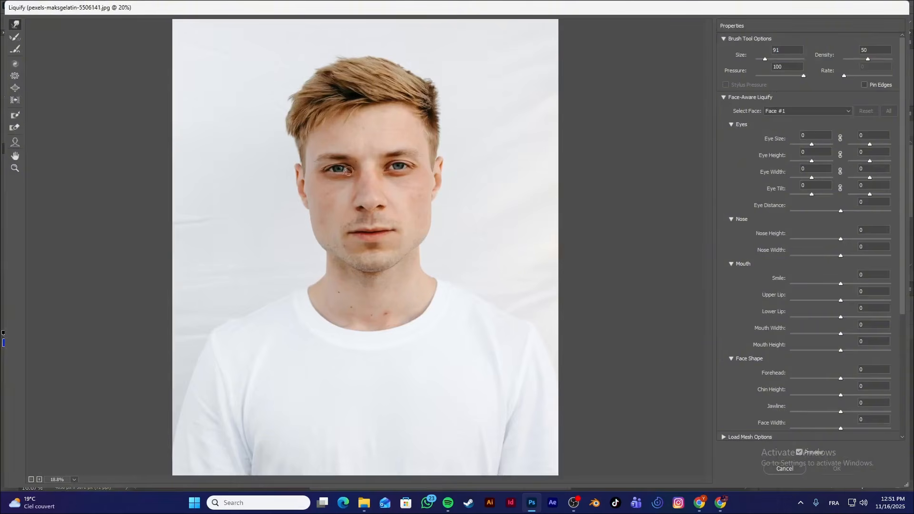
pyautogui.scroll(1, 397, 148)
pyautogui.scroll(3, 131, 97)
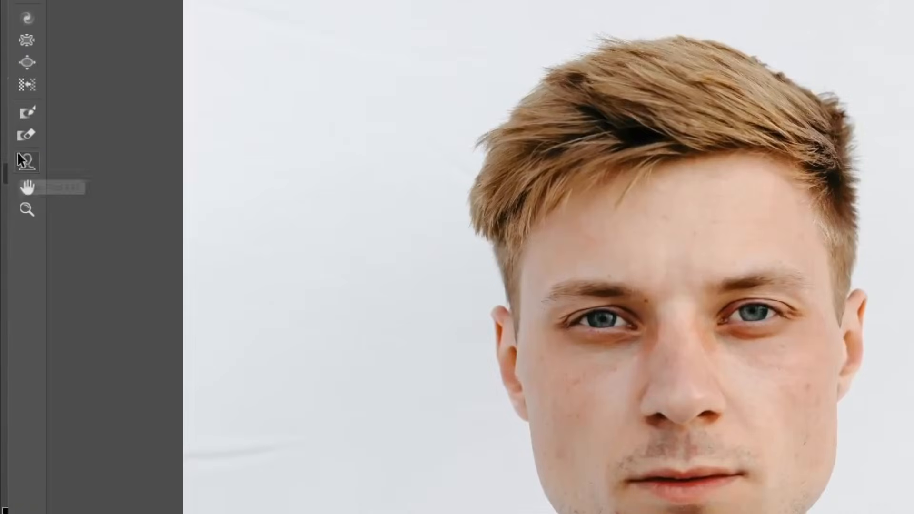
pyautogui.click(15, 142)
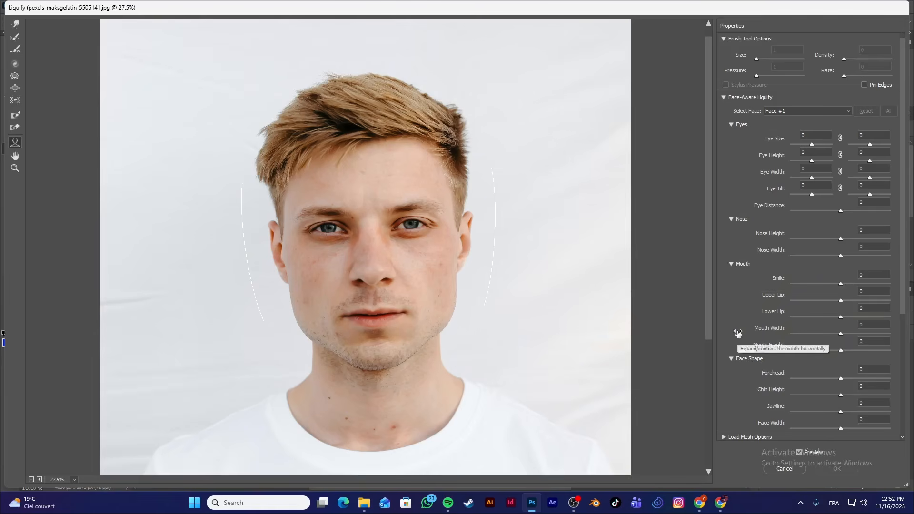
# - Shrink both of the man's eyes to an Eye Size of -100 and an Eye Height of -100
pyautogui.moveTo(417, 222)
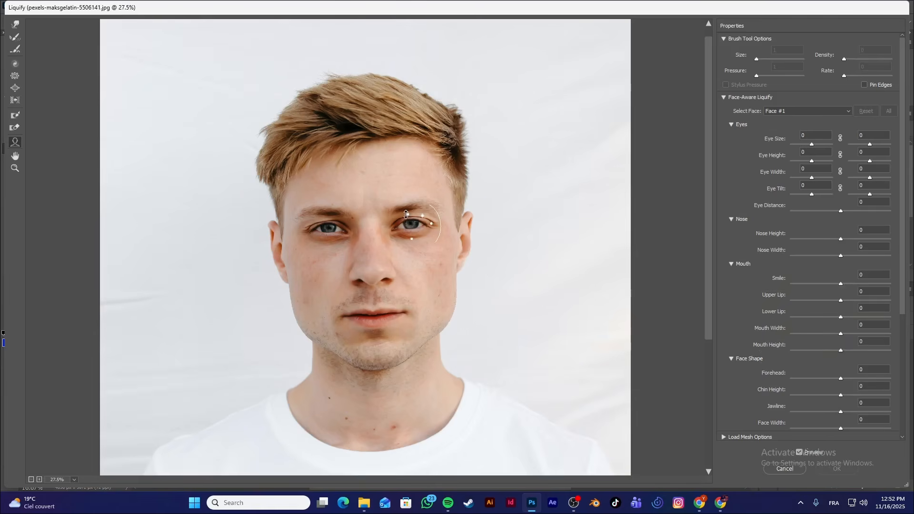
pyautogui.moveTo(406, 214)
pyautogui.mouseDown()
pyautogui.moveTo(408, 235)
pyautogui.moveTo(422, 217)
pyautogui.mouseUp()
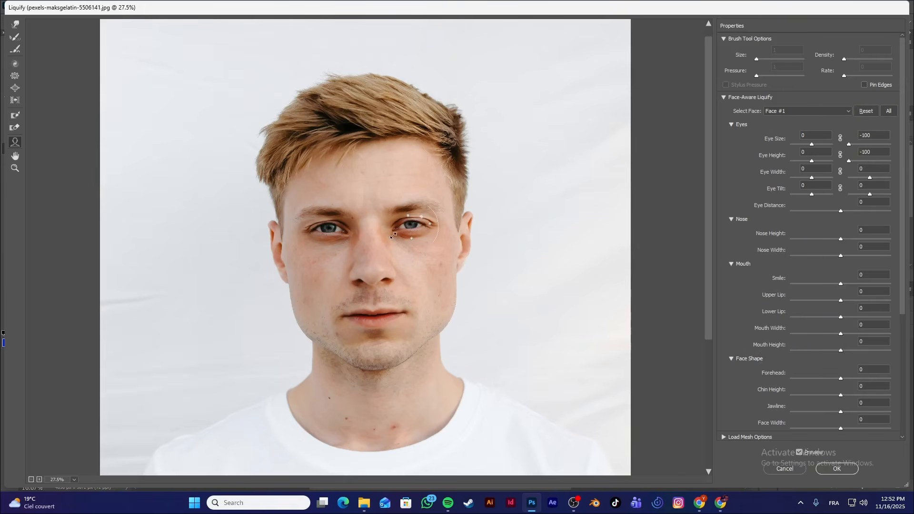
pyautogui.moveTo(333, 220)
pyautogui.moveTo(332, 217); pyautogui.dragTo(347, 253)
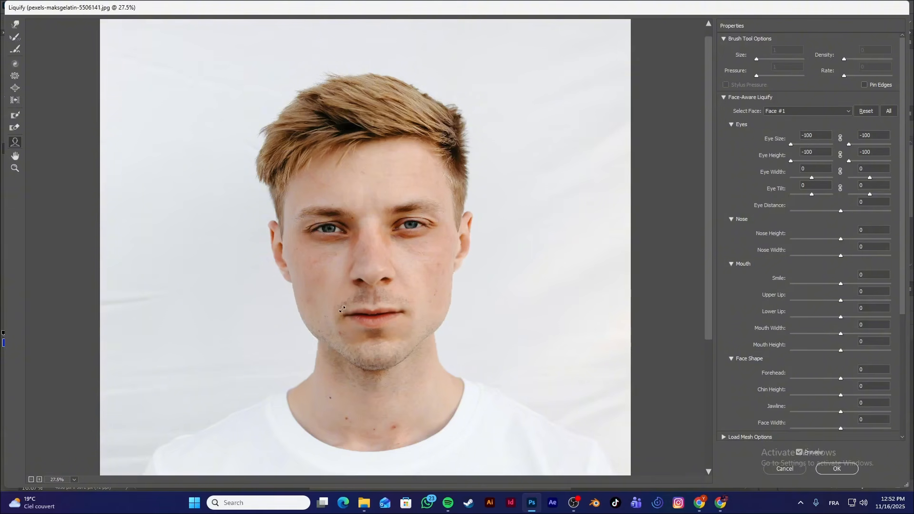
# - Set Jawline to -38, Face Width, Forehead, Nose Height and Nose Width to -100, and Upper Lip to 100
pyautogui.moveTo(342, 310); pyautogui.dragTo(356, 304)
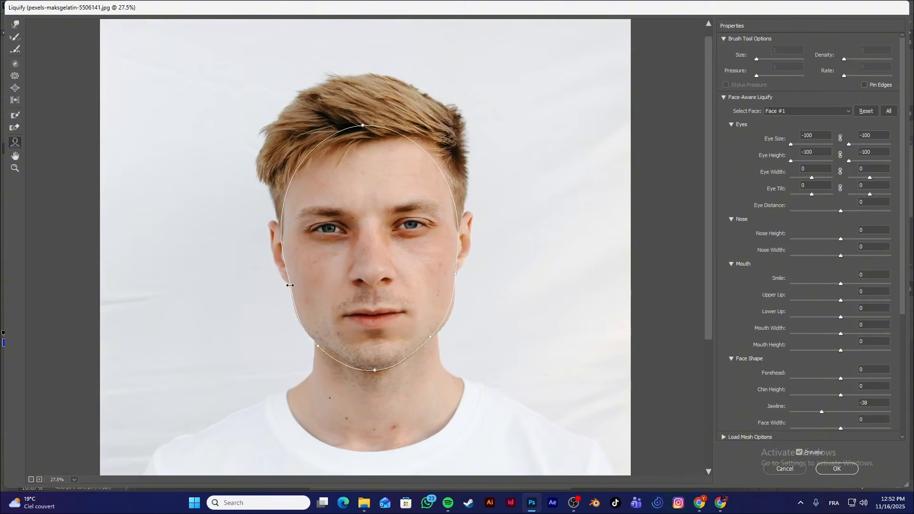
pyautogui.moveTo(290, 286); pyautogui.dragTo(315, 285)
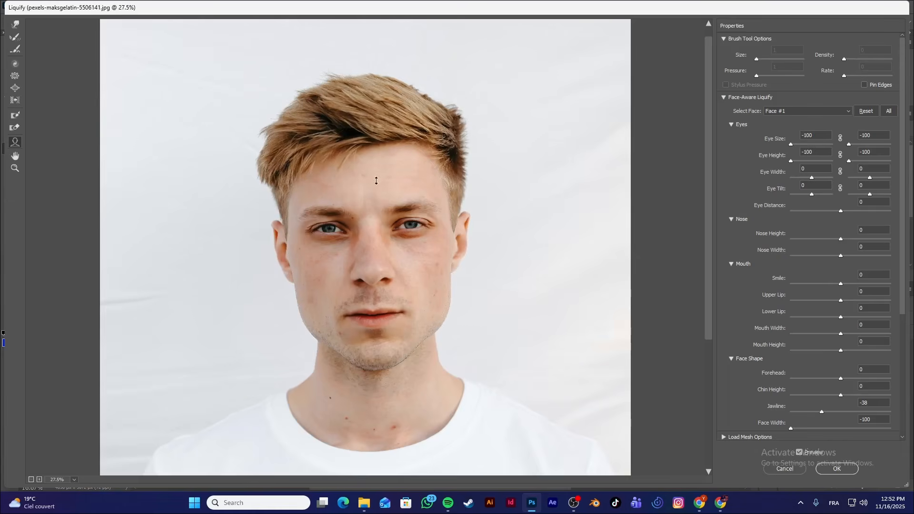
pyautogui.moveTo(385, 192); pyautogui.dragTo(375, 315)
pyautogui.moveTo(374, 312)
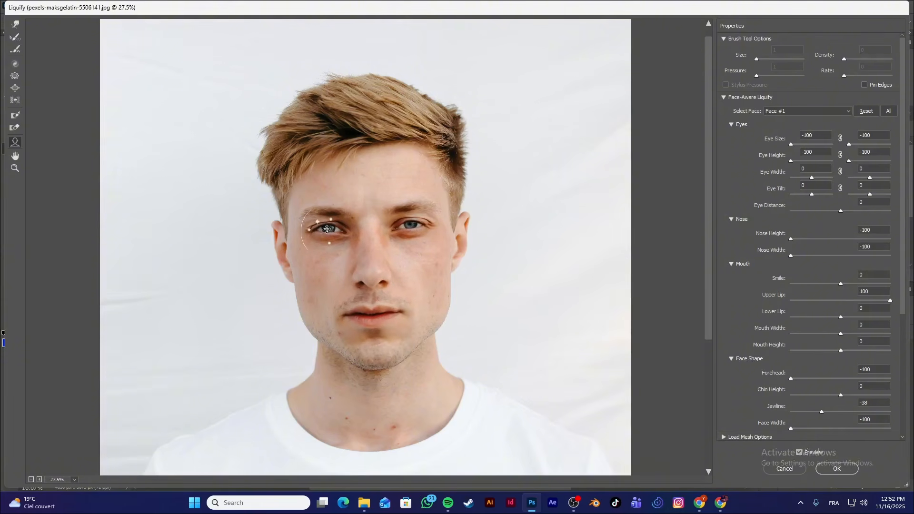
# - Reposition the man's eyes slightly with the Face tool, and set Mouth Width to 18 and Smile to 22
pyautogui.moveTo(328, 230); pyautogui.dragTo(328, 230)
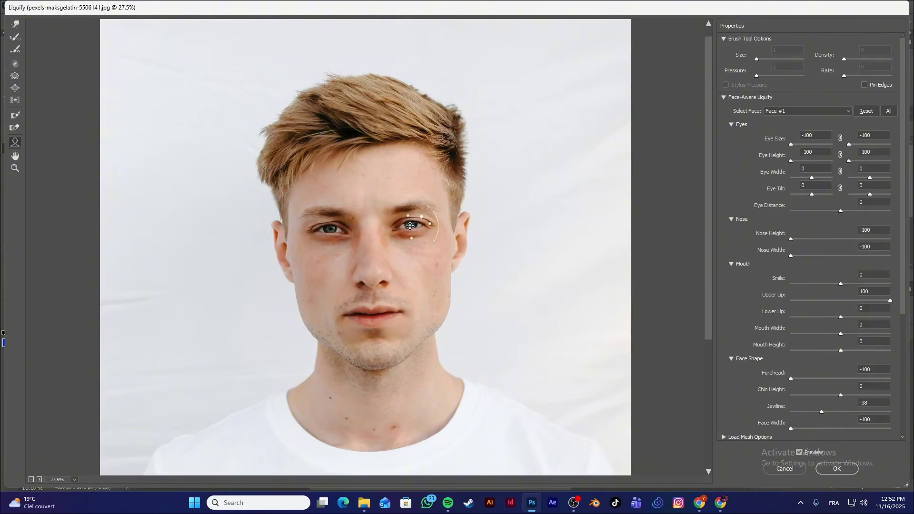
pyautogui.moveTo(411, 225); pyautogui.dragTo(406, 228)
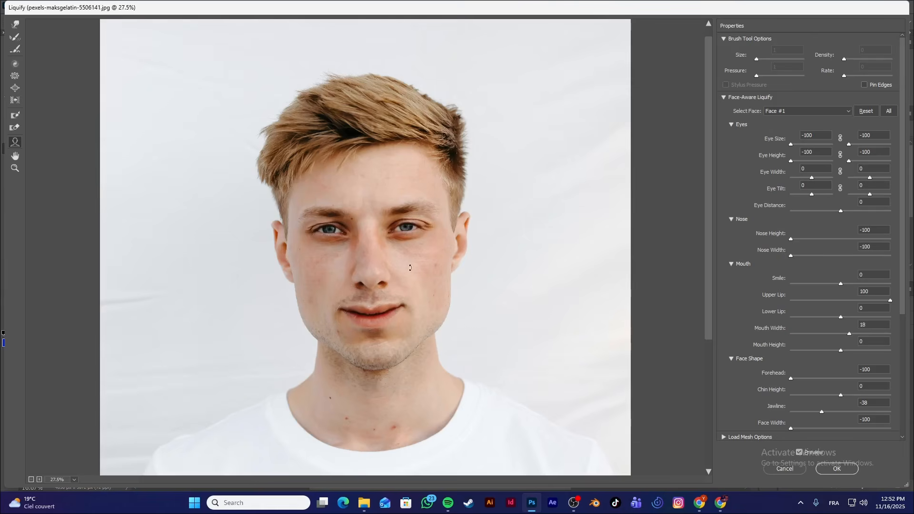
pyautogui.moveTo(418, 361); pyautogui.dragTo(433, 299)
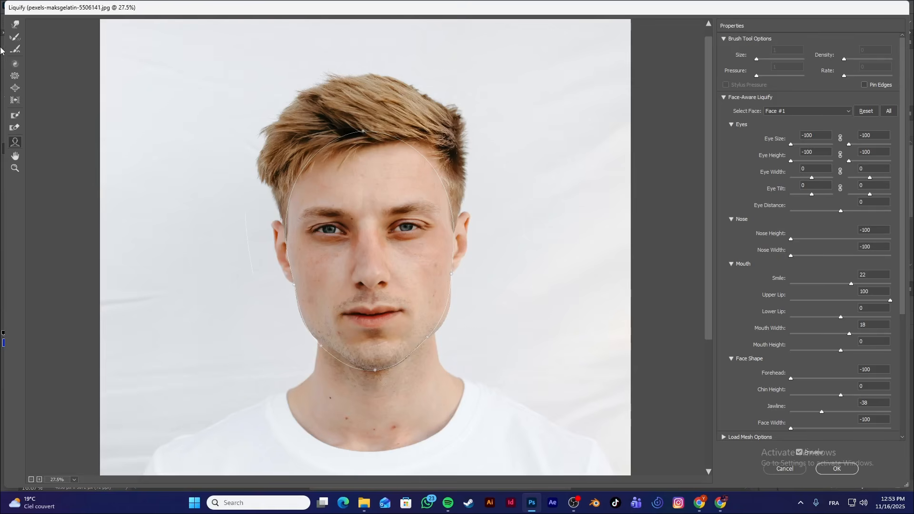
# - Select the Pucker tool and apply the Liquify changes to the portrait
pyautogui.click(15, 75)
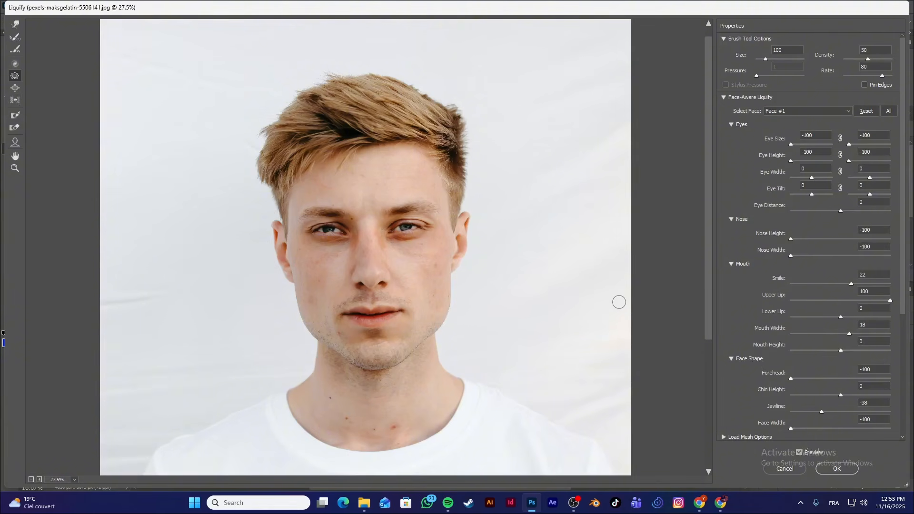
pyautogui.click(835, 469)
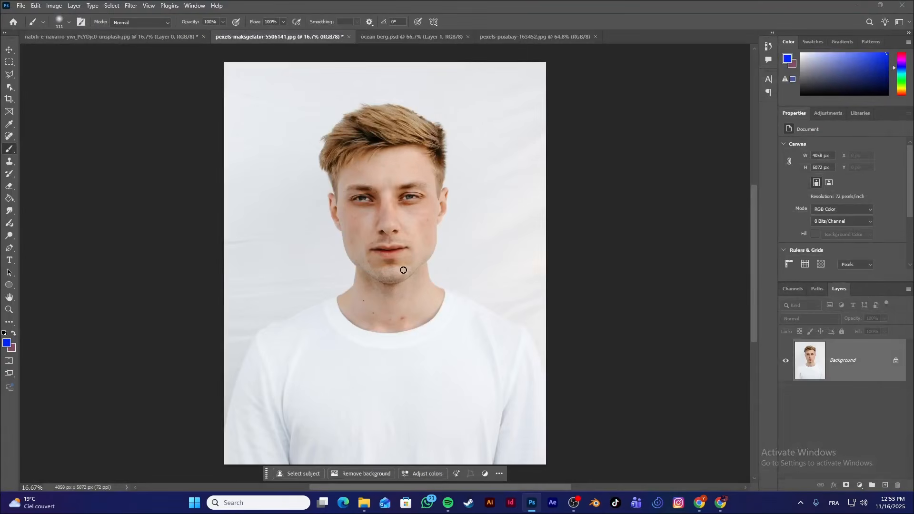